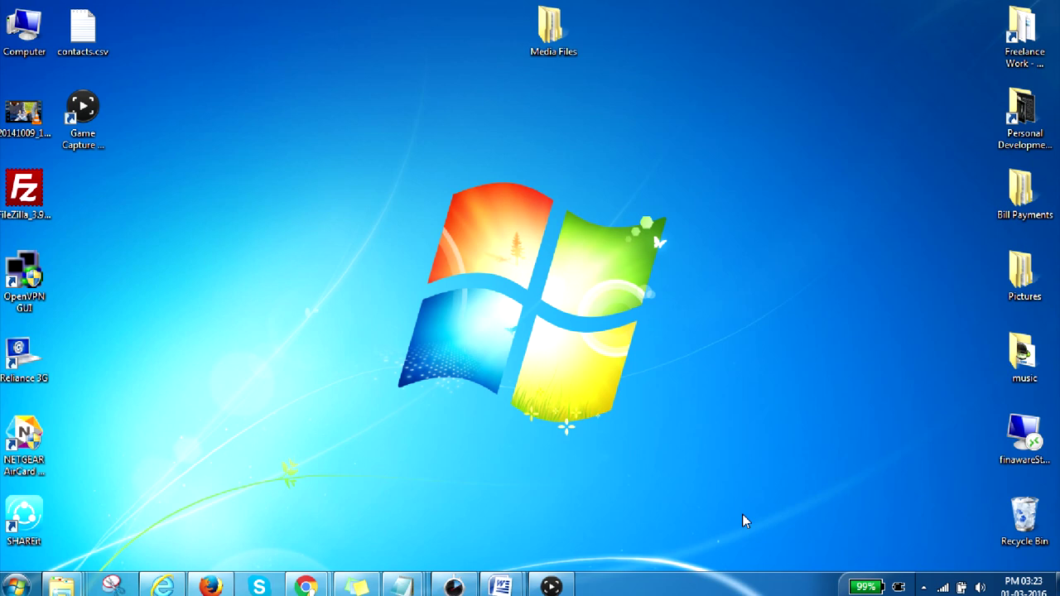
Step: Open the Network and Sharing Center from the tray network list showing DJANGO connected
{"action": "left_click", "coordinate": [943, 587]}
{"action": "scroll", "coordinate": [1039, 459], "scroll_direction": "down", "scroll_amount": 2}
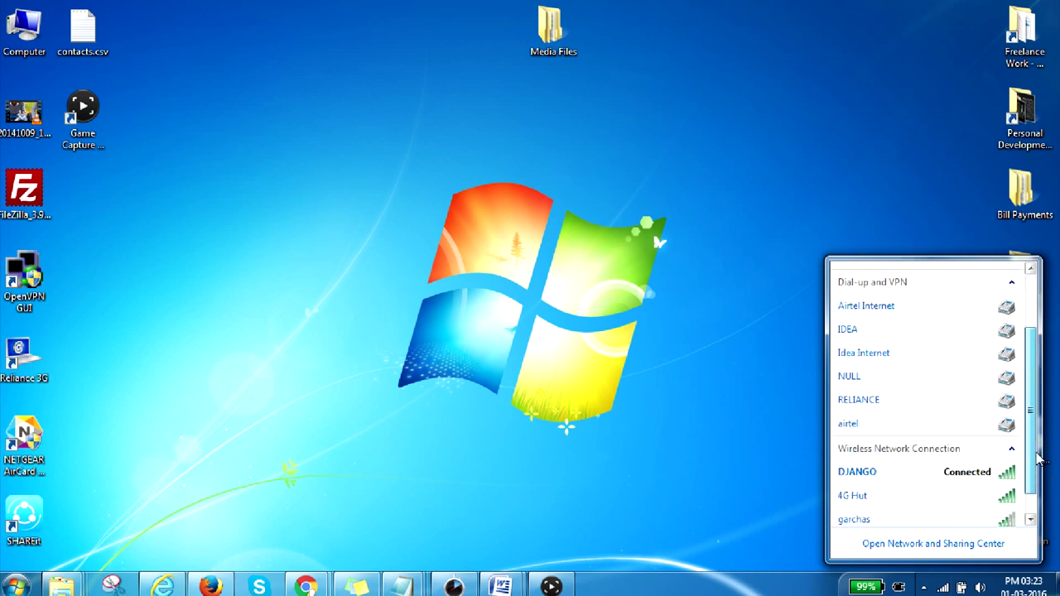
{"action": "scroll", "coordinate": [1039, 460], "scroll_direction": "down", "scroll_amount": 1}
{"action": "mouse_move", "coordinate": [934, 462]}
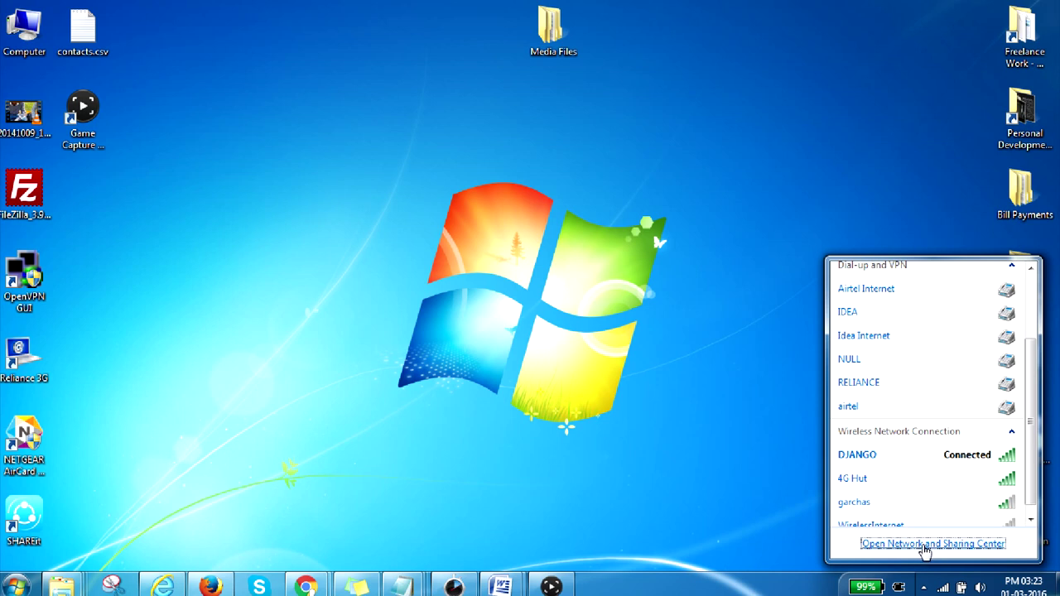
{"action": "left_click", "coordinate": [924, 548]}
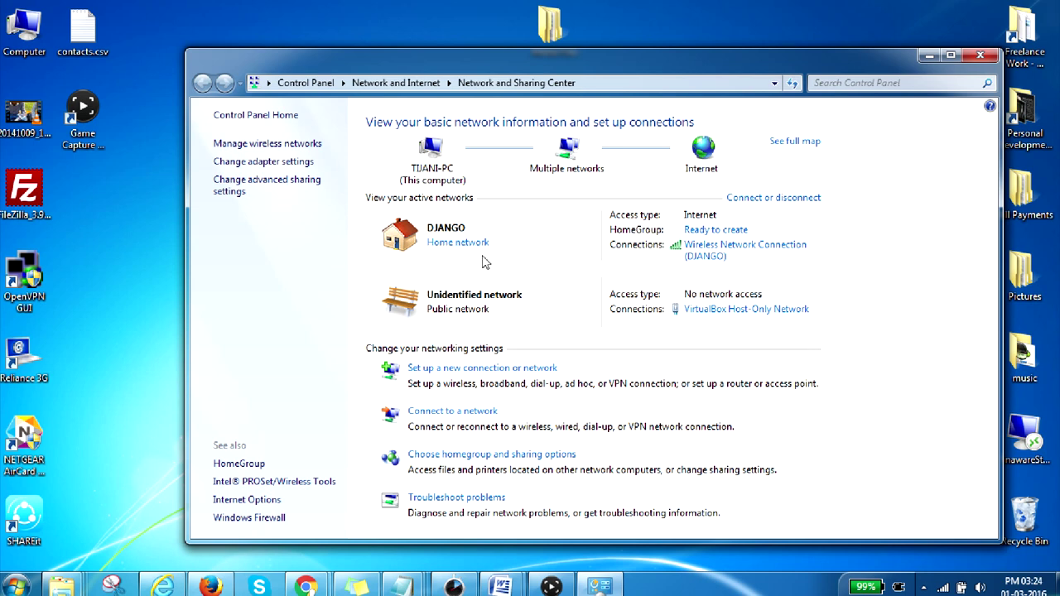
Step: Check DJANGO's Home network location without changes, then close the Network and Sharing Center
{"action": "left_click", "coordinate": [462, 243]}
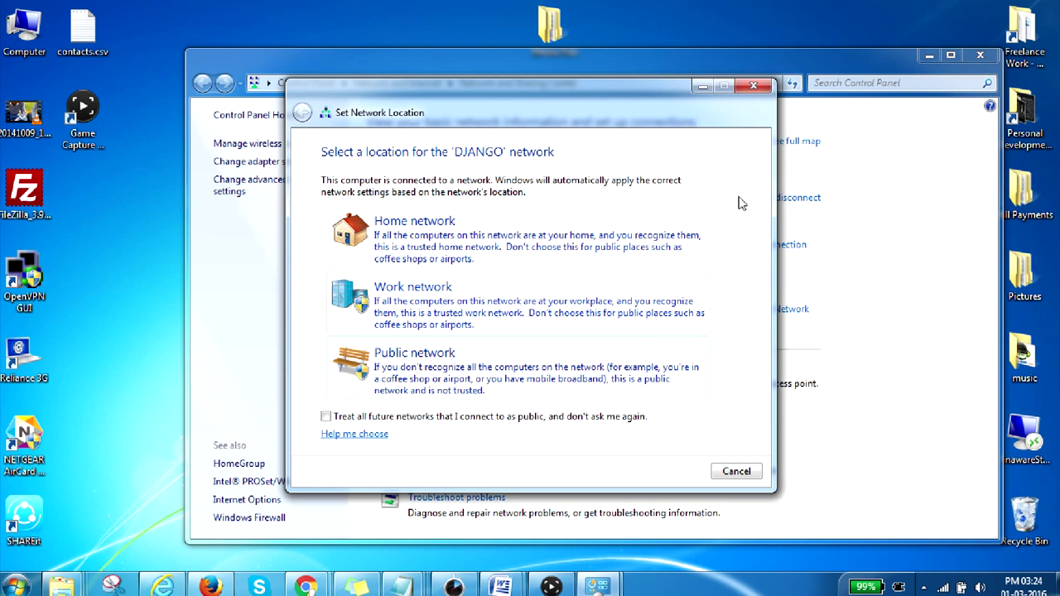
{"action": "left_click", "coordinate": [752, 87]}
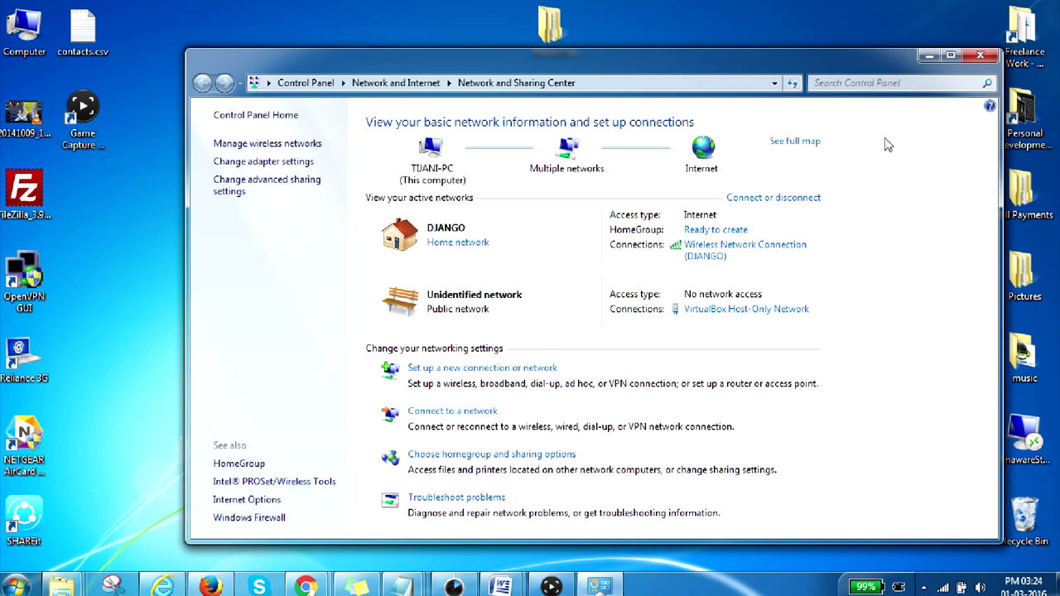
{"action": "left_click", "coordinate": [980, 57]}
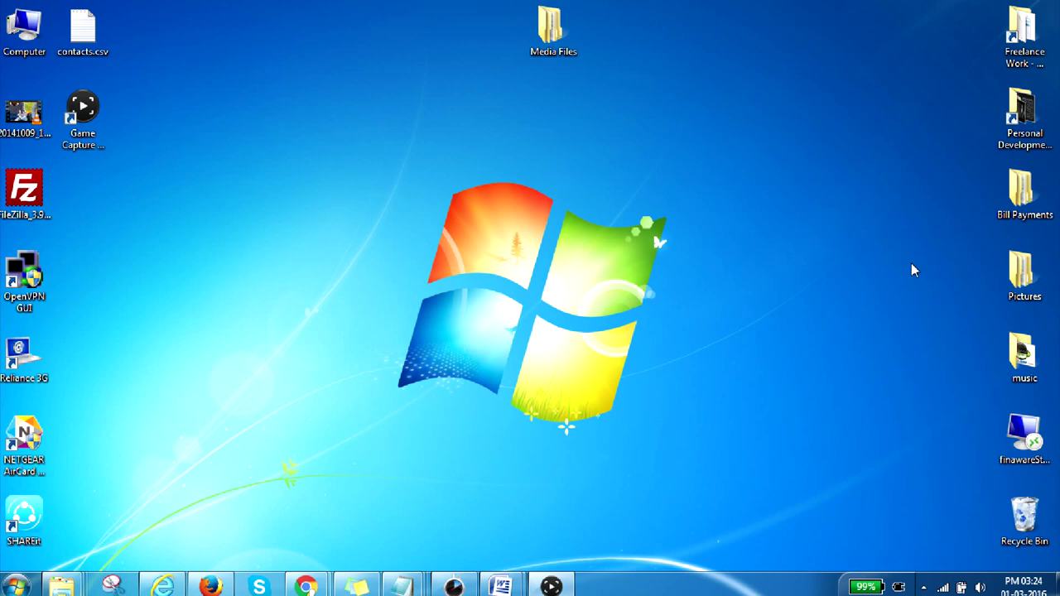
{"action": "left_click", "coordinate": [942, 587]}
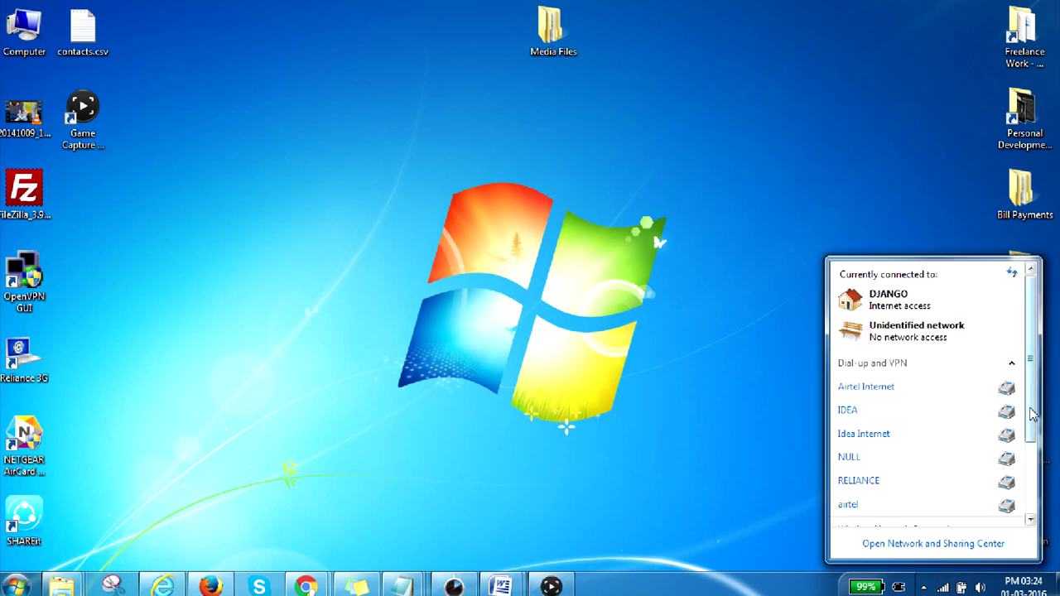
{"action": "scroll", "coordinate": [927, 414], "scroll_direction": "down", "scroll_amount": 2}
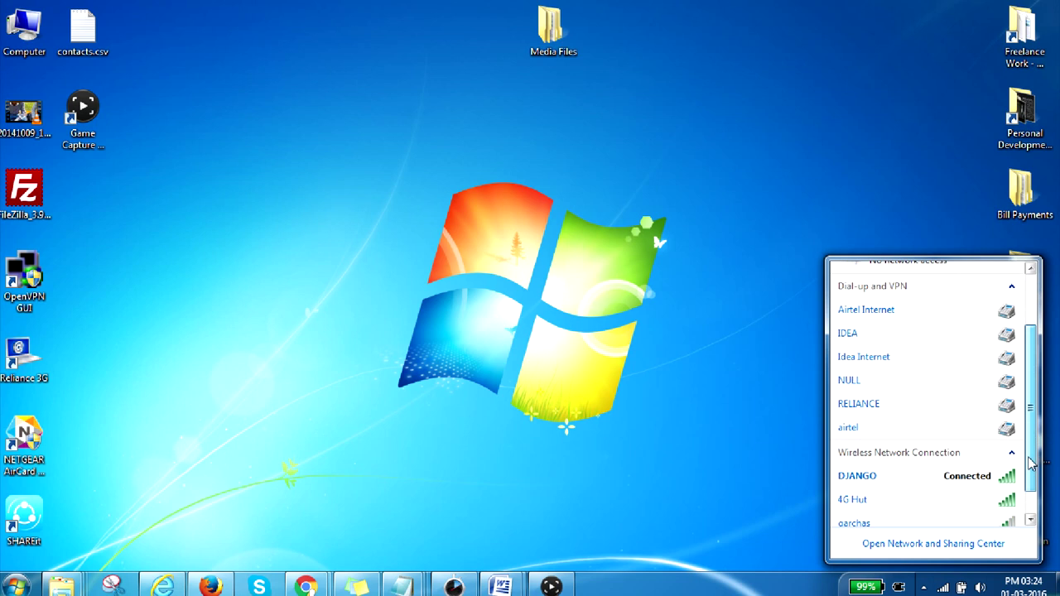
{"action": "left_click", "coordinate": [766, 461]}
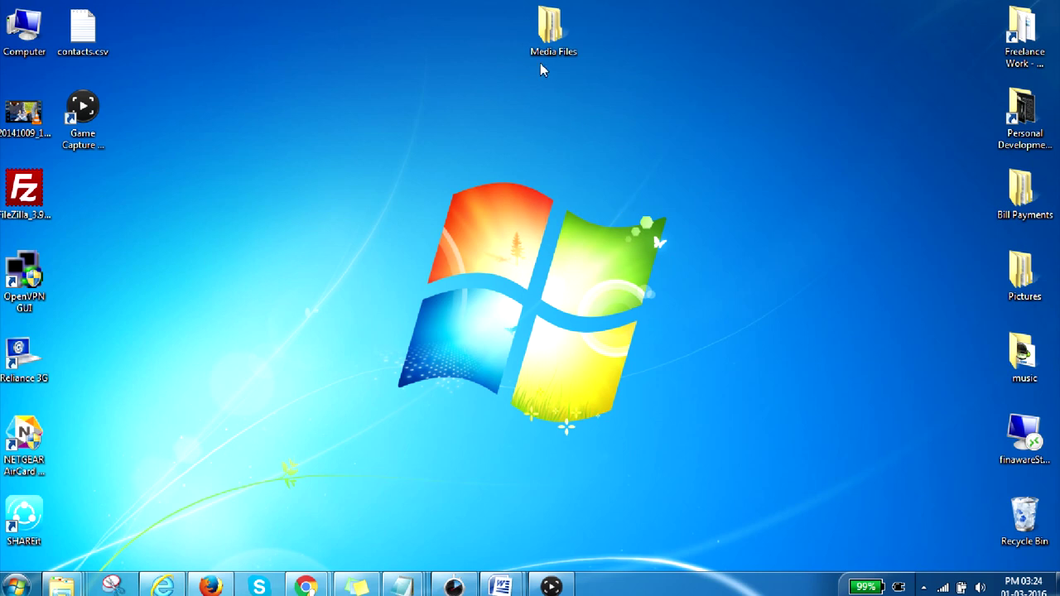
Step: Turn on 'Share this folder' for Media Files in its Advanced Sharing settings
{"action": "mouse_move", "coordinate": [555, 41]}
{"action": "right_click", "coordinate": [551, 41]}
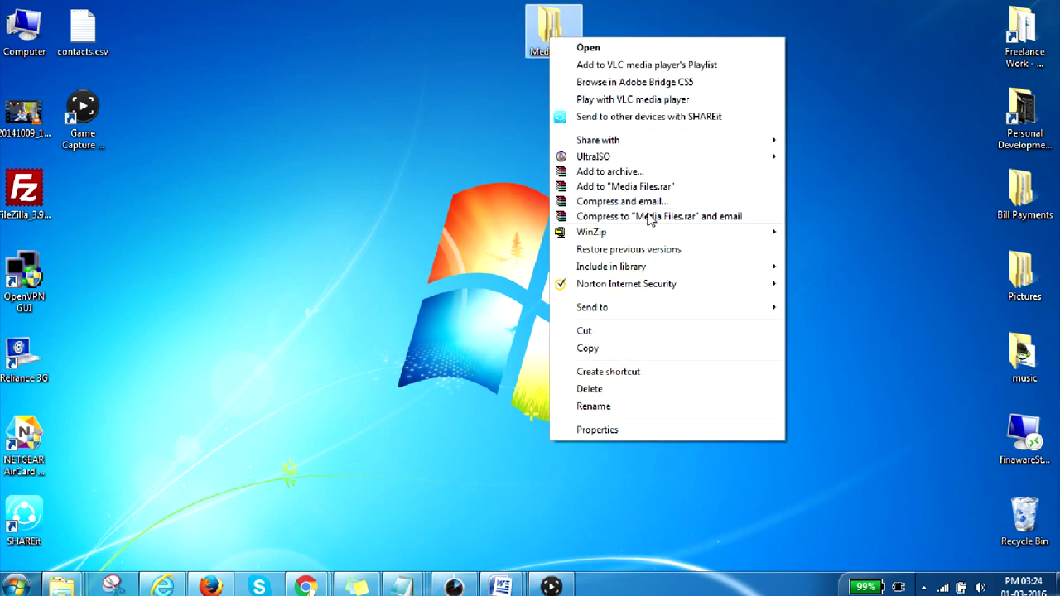
{"action": "left_click", "coordinate": [621, 429]}
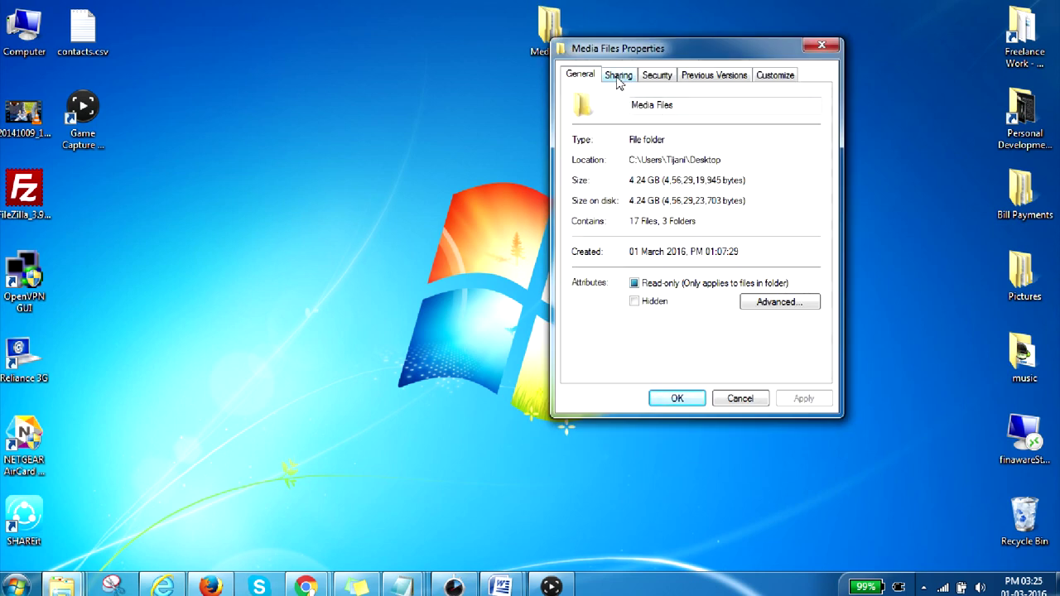
{"action": "left_click", "coordinate": [619, 81]}
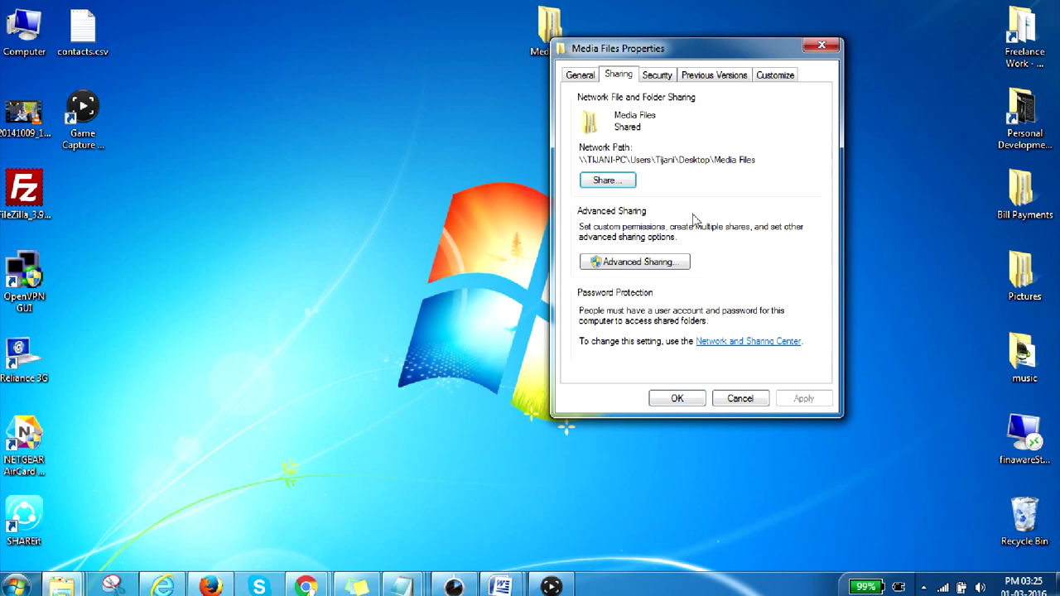
{"action": "left_click", "coordinate": [658, 267]}
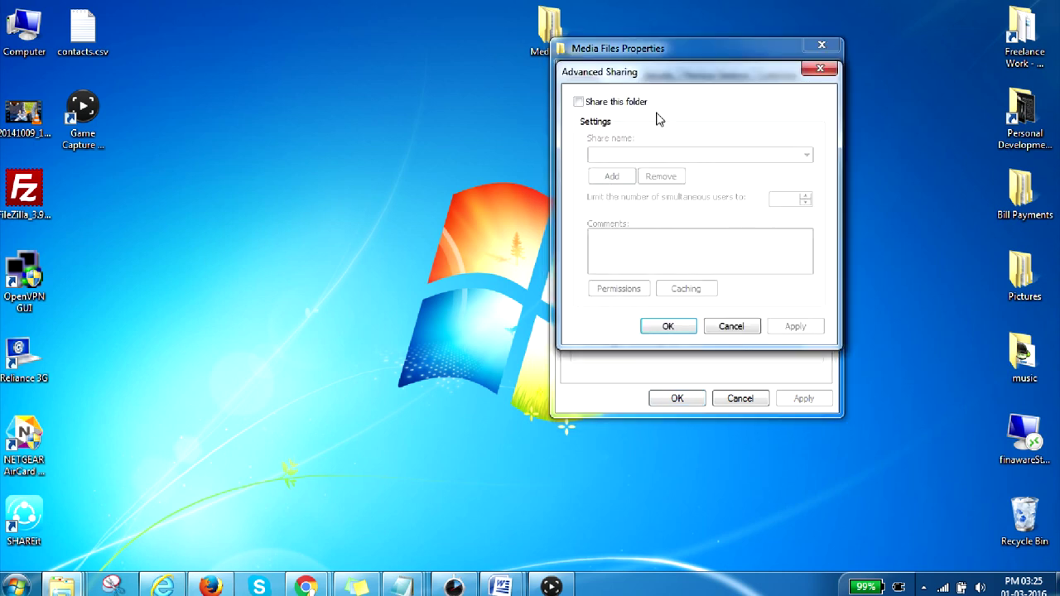
{"action": "left_click", "coordinate": [578, 102]}
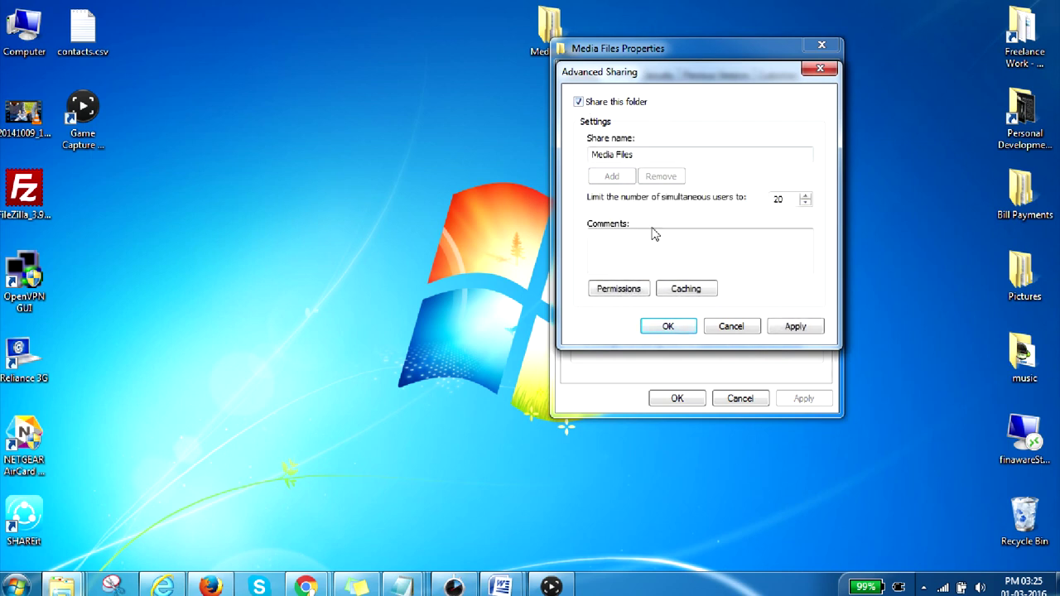
Step: Grant Everyone Full Control in the Media Files share permissions
{"action": "left_click", "coordinate": [617, 290]}
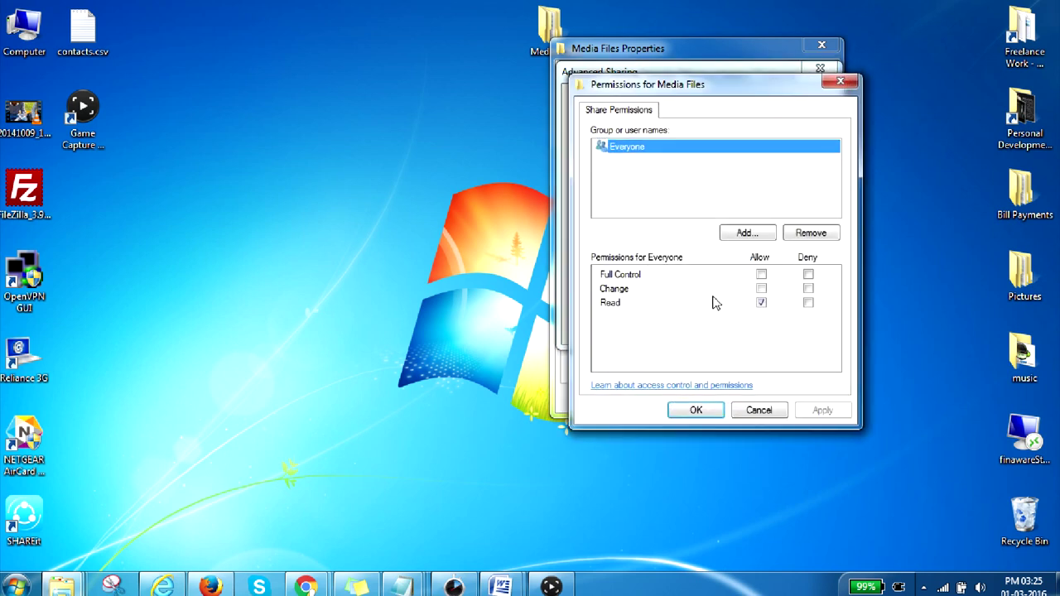
{"action": "left_click", "coordinate": [761, 274]}
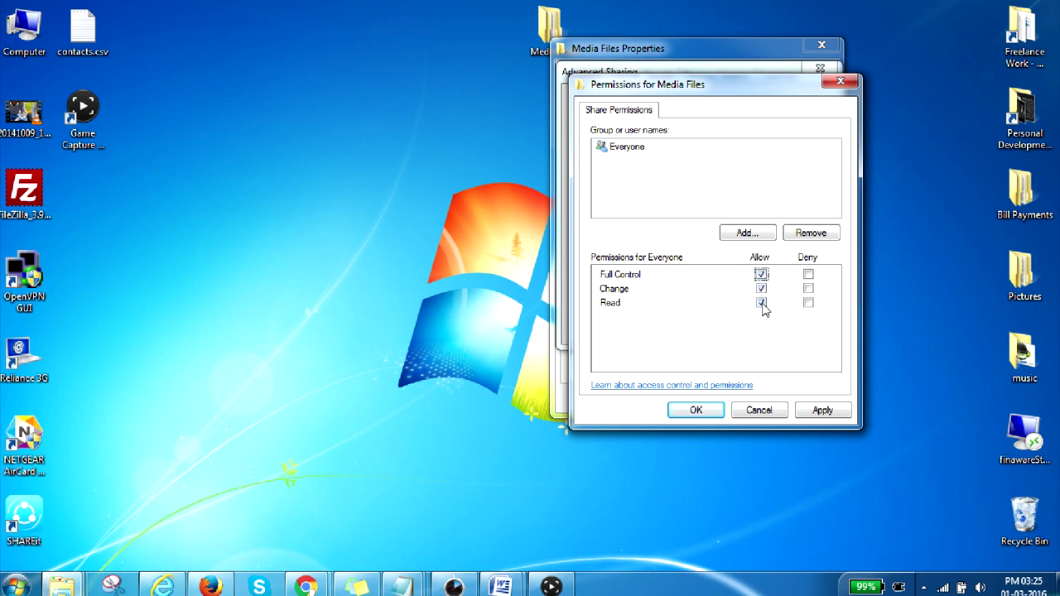
{"action": "left_click", "coordinate": [812, 411]}
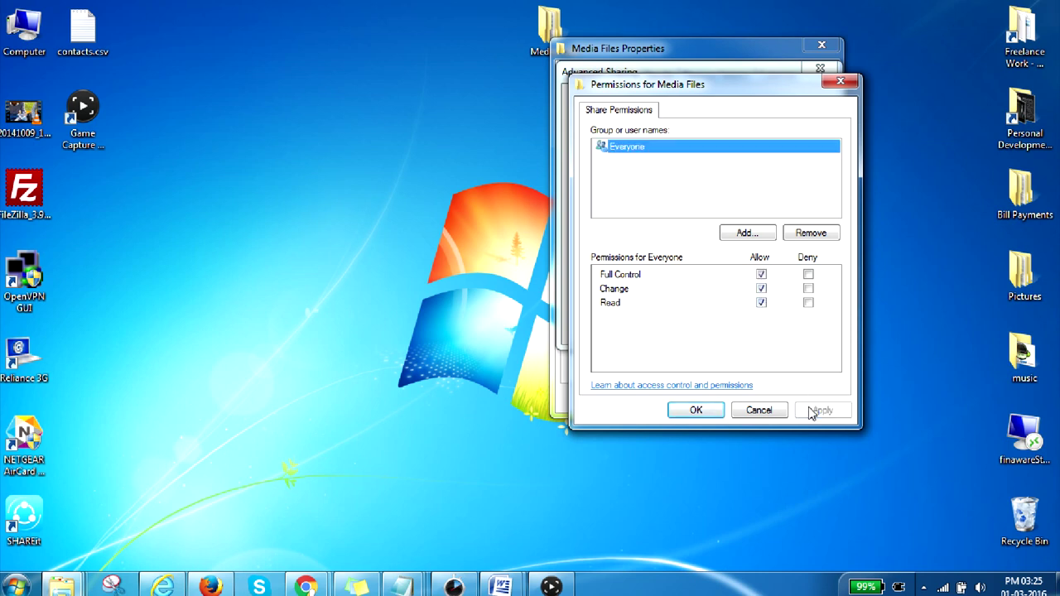
{"action": "left_click", "coordinate": [696, 409]}
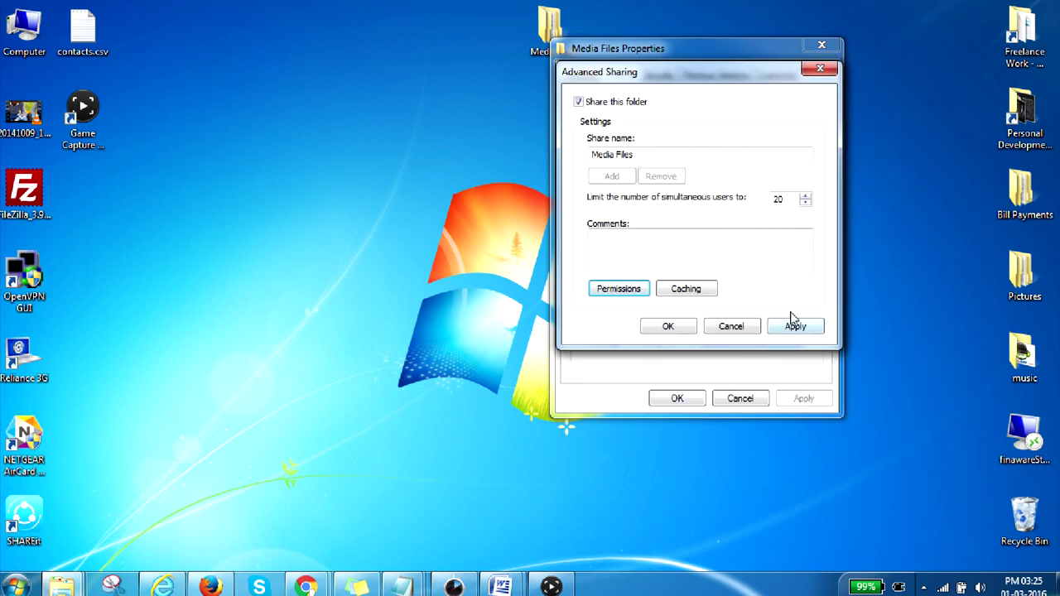
Step: Apply the advanced sharing settings and close the Media Files Properties window
{"action": "left_click", "coordinate": [796, 328]}
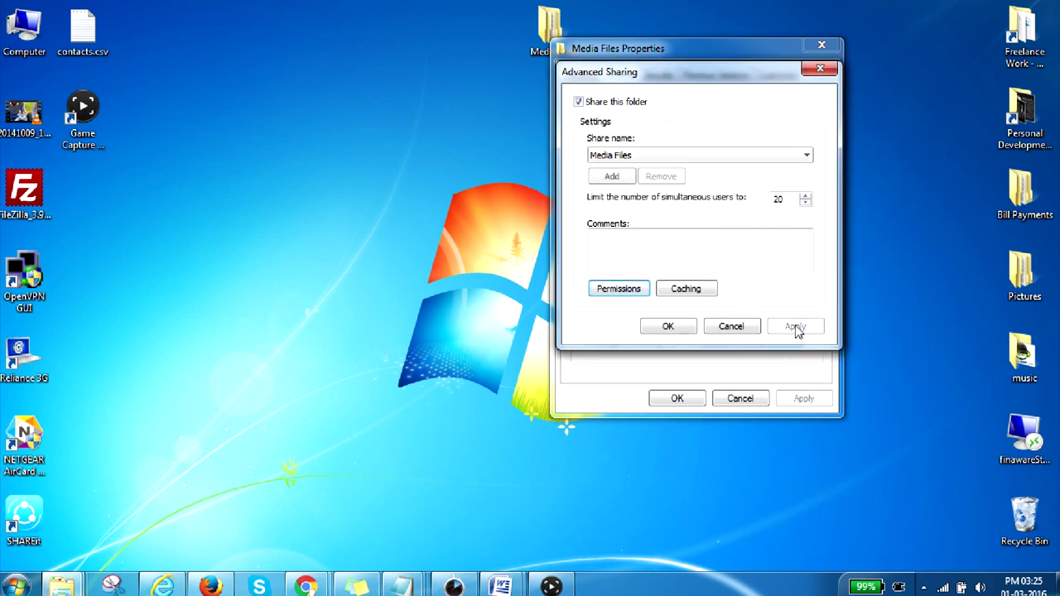
{"action": "left_click", "coordinate": [669, 328]}
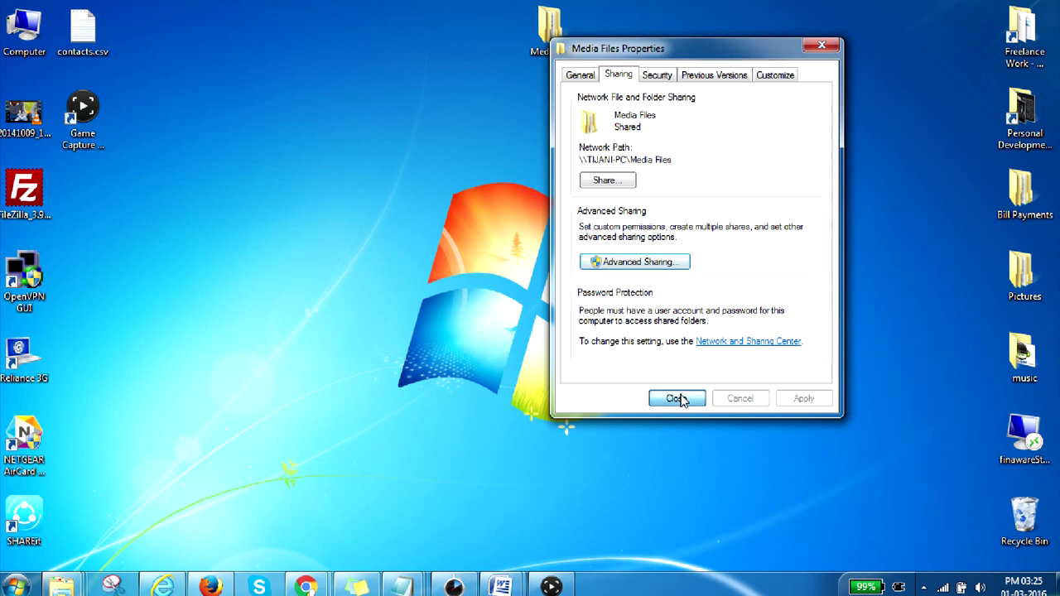
{"action": "left_click", "coordinate": [677, 398]}
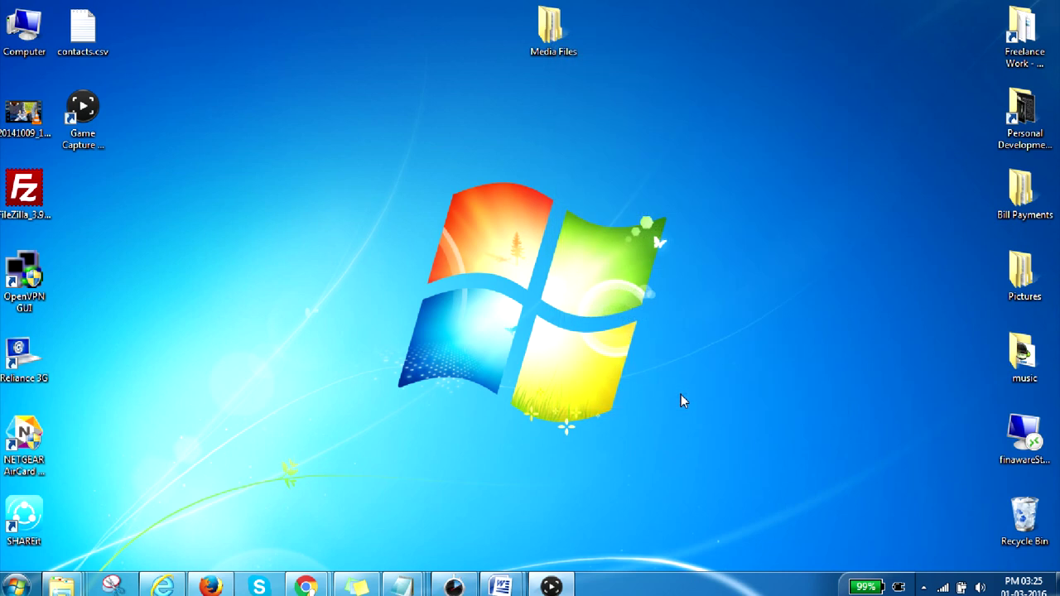
{"action": "left_click", "coordinate": [558, 51]}
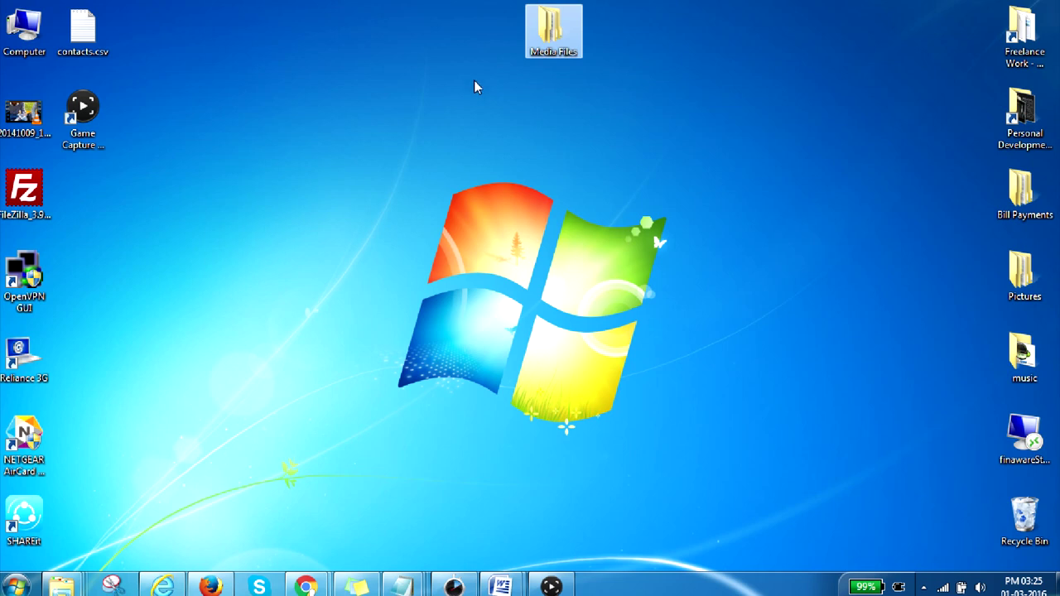
{"action": "left_click", "coordinate": [305, 113]}
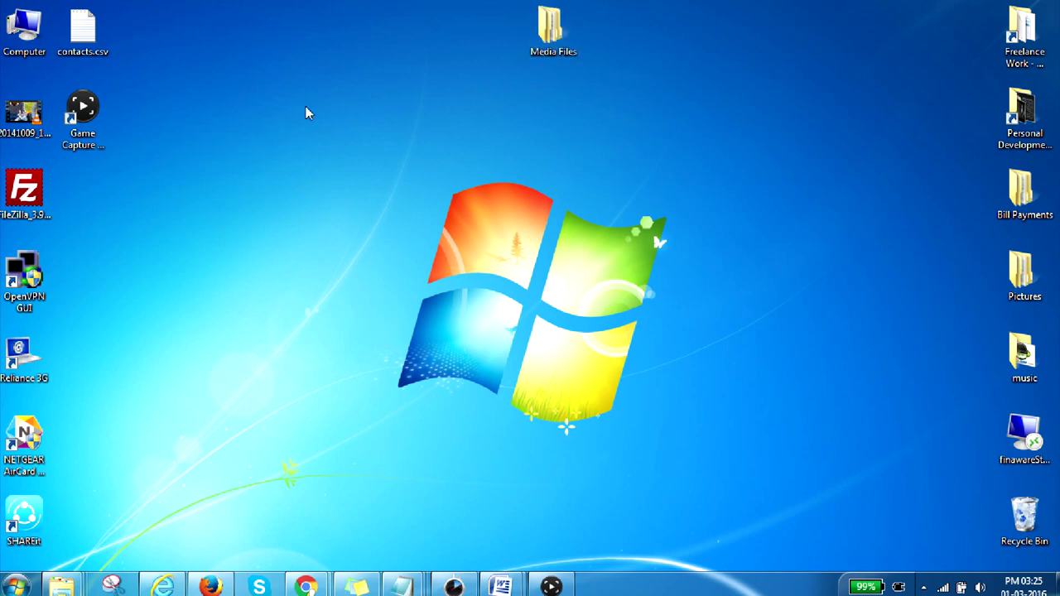
{"action": "double_click", "coordinate": [25, 31]}
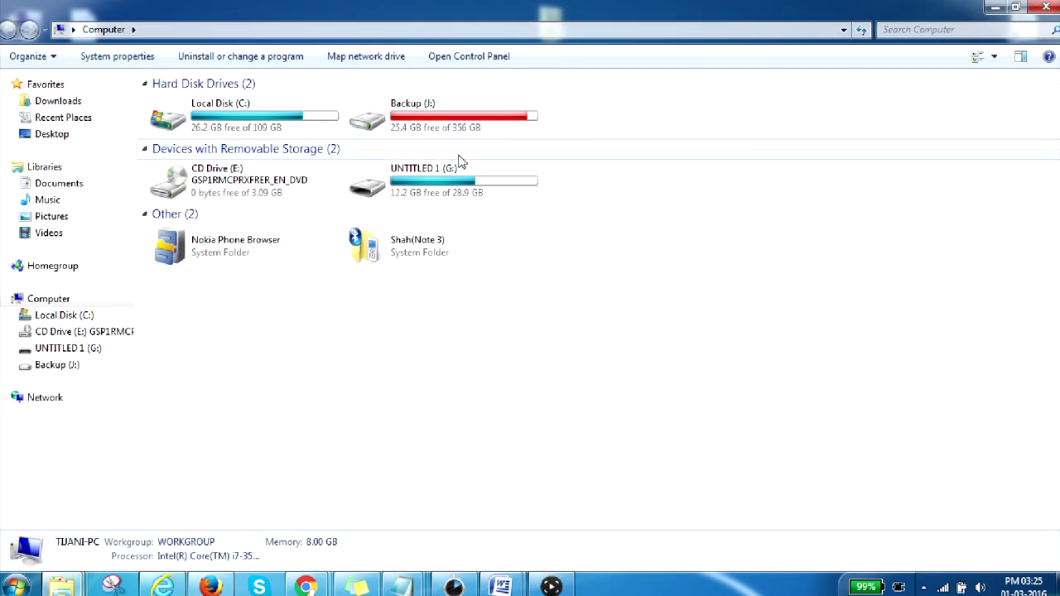
{"action": "right_click", "coordinate": [424, 188]}
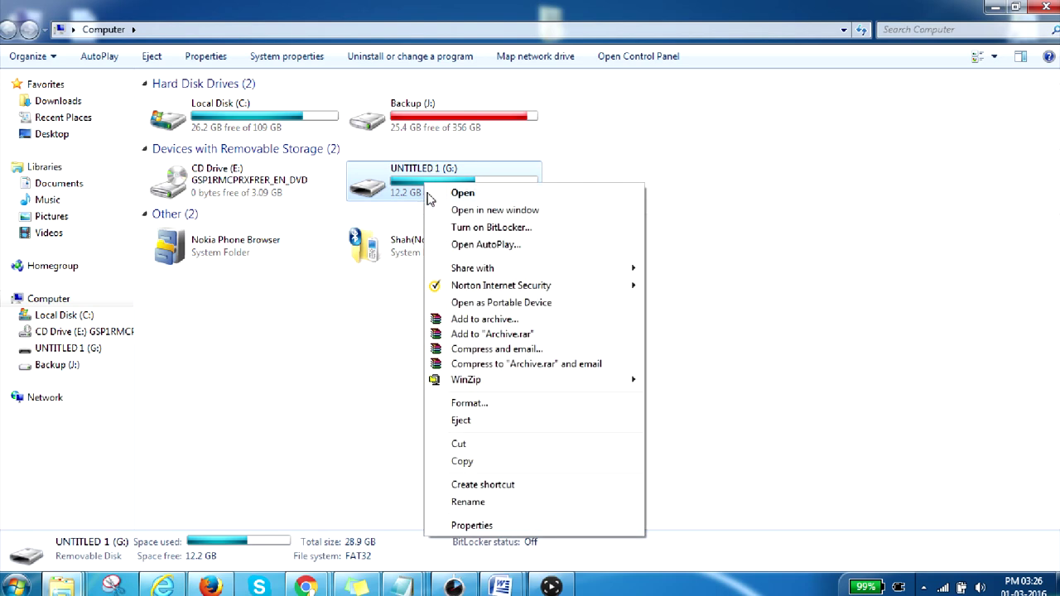
{"action": "left_click", "coordinate": [473, 524]}
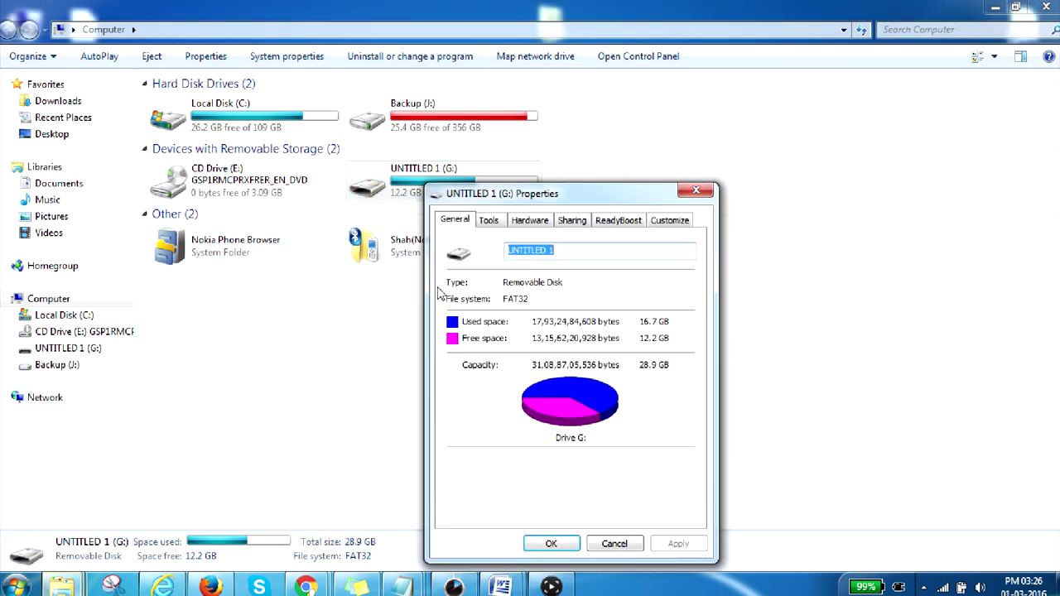
{"action": "left_click", "coordinate": [572, 222]}
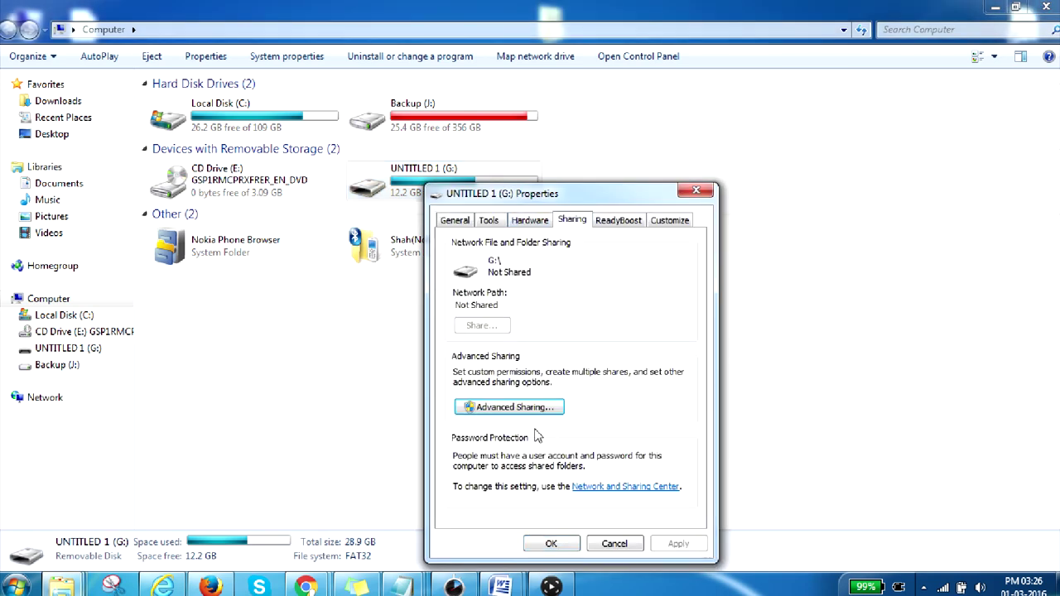
{"action": "left_click", "coordinate": [707, 193]}
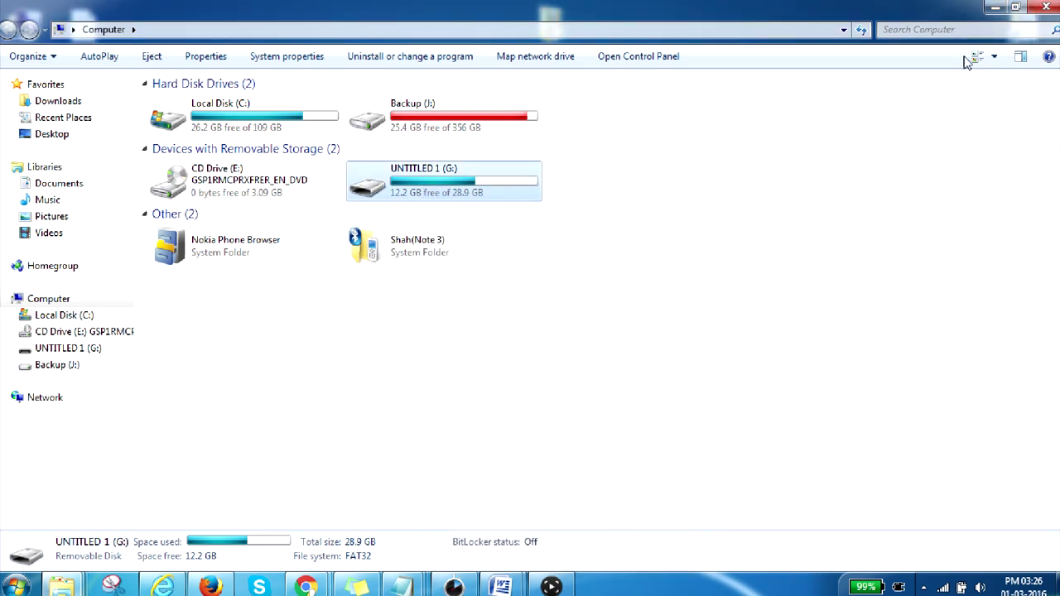
{"action": "left_click", "coordinate": [1044, 10]}
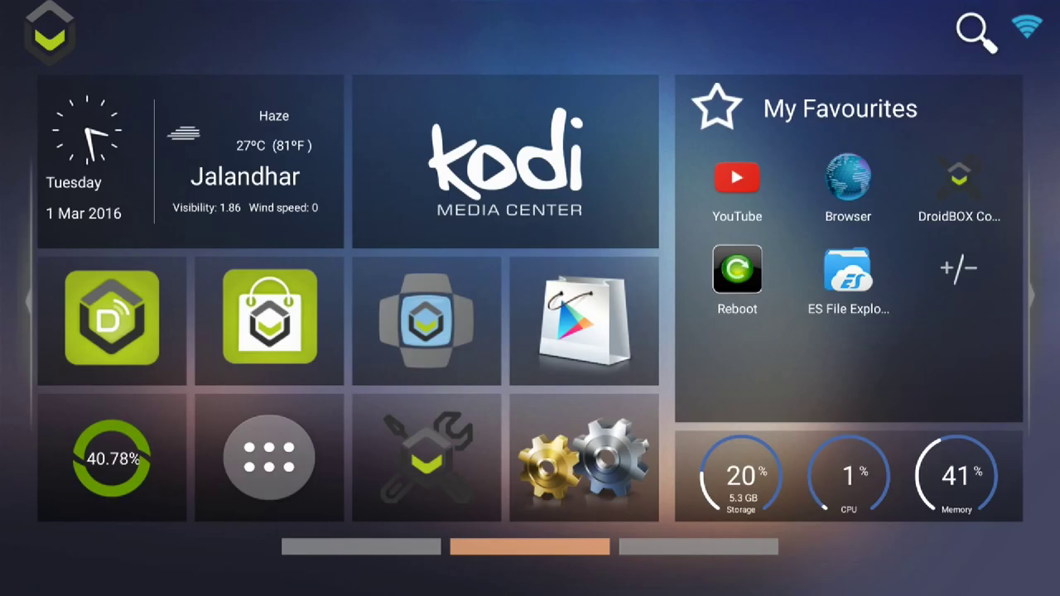
Step: Move focus across the DroidBOX home screen tiles to the app drawer and open it
{"action": "left_click", "coordinate": [736, 187]}
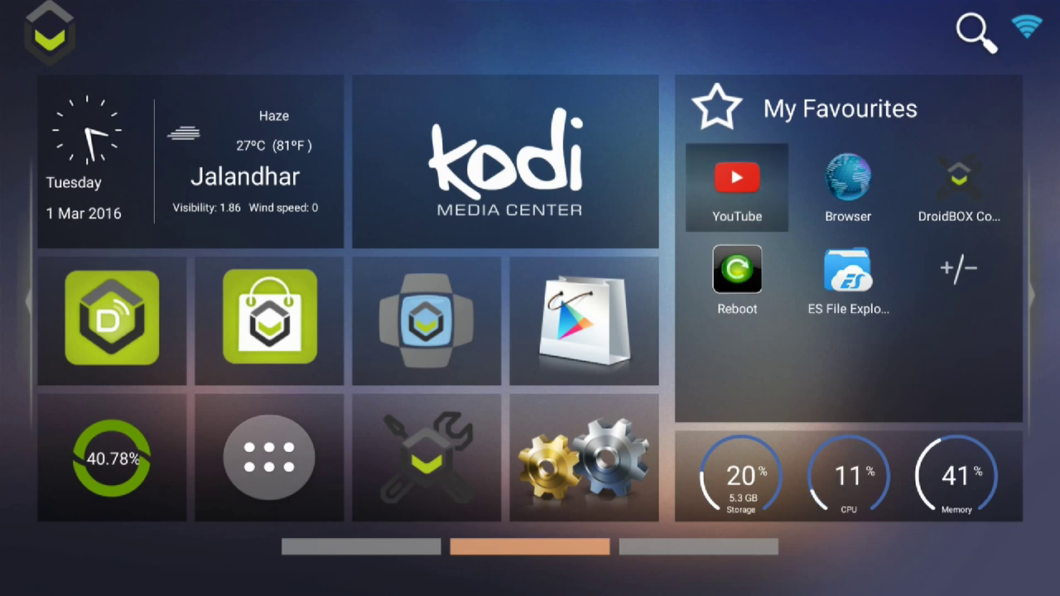
{"action": "left_click", "coordinate": [505, 161]}
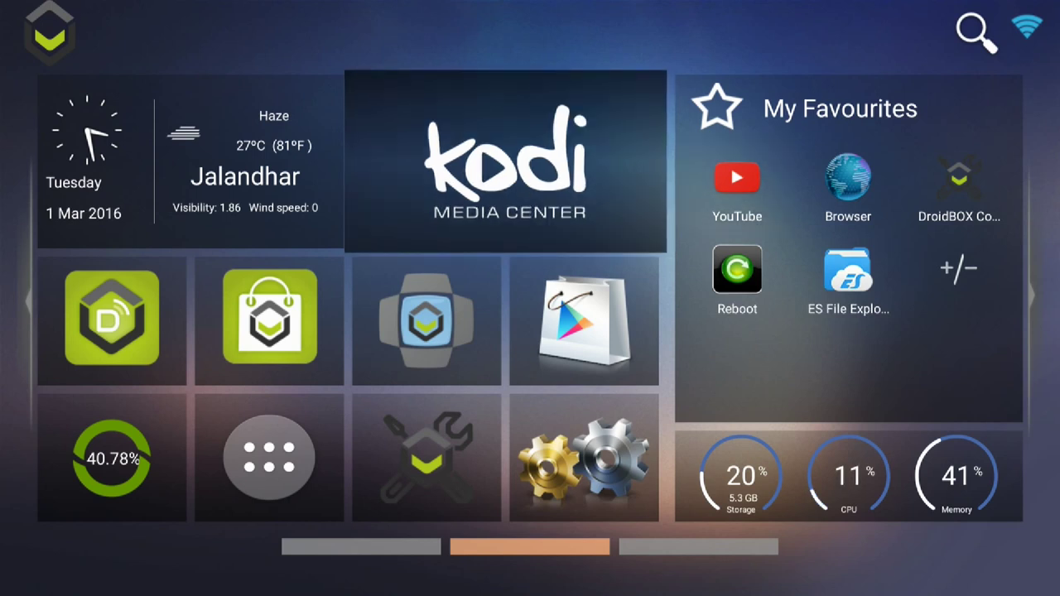
{"action": "left_click", "coordinate": [426, 321]}
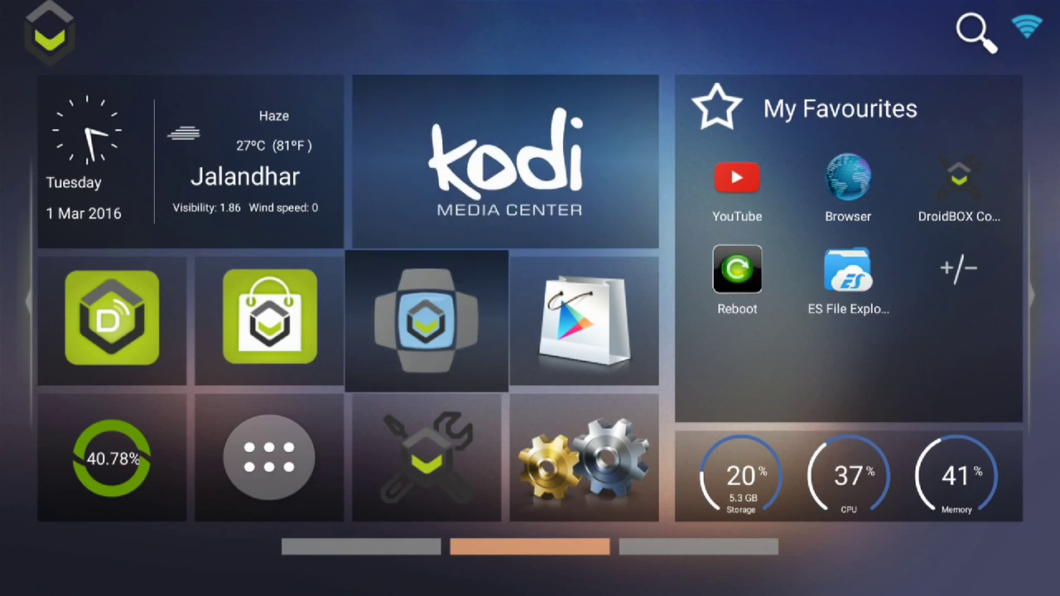
{"action": "left_click", "coordinate": [427, 459]}
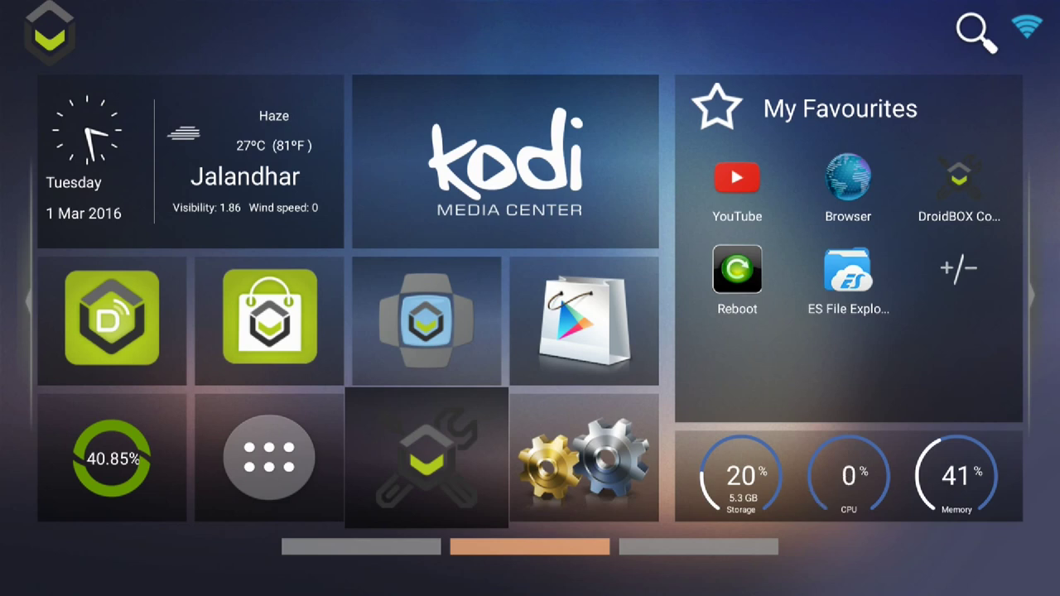
{"action": "key", "text": "Left"}
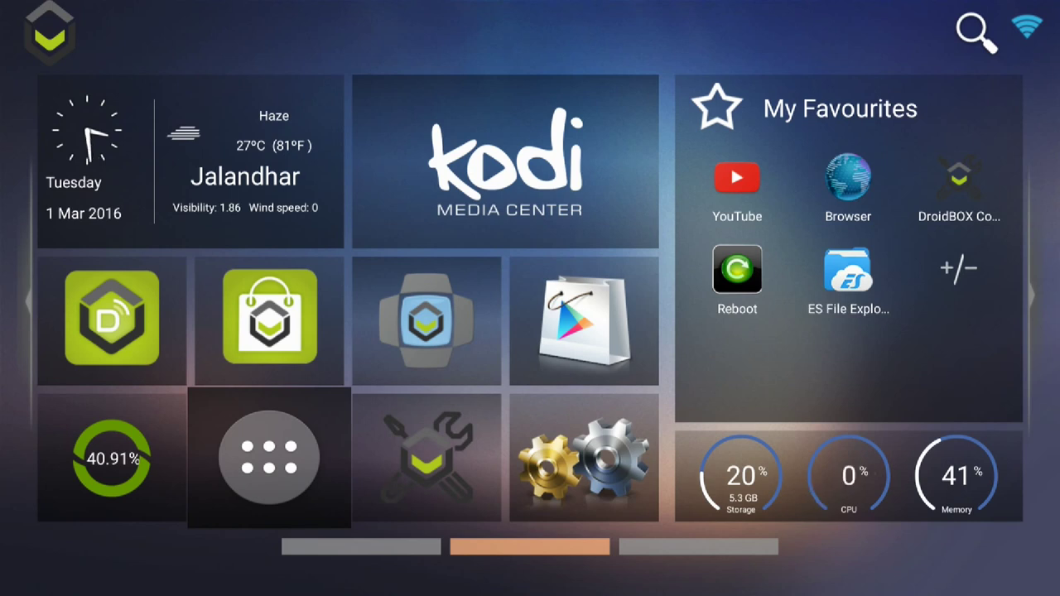
{"action": "left_click", "coordinate": [427, 457]}
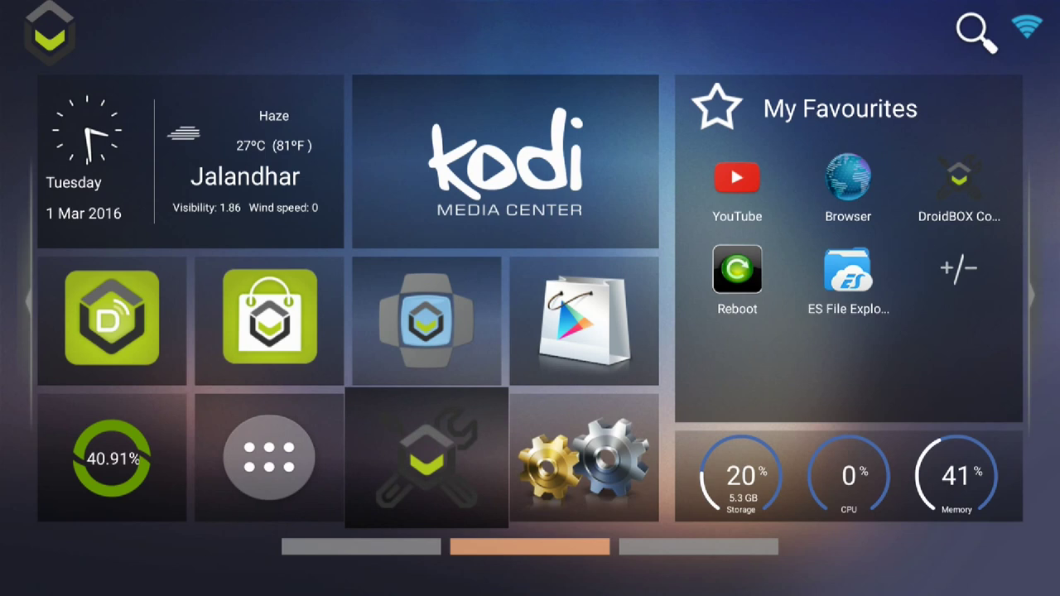
{"action": "left_click", "coordinate": [269, 457]}
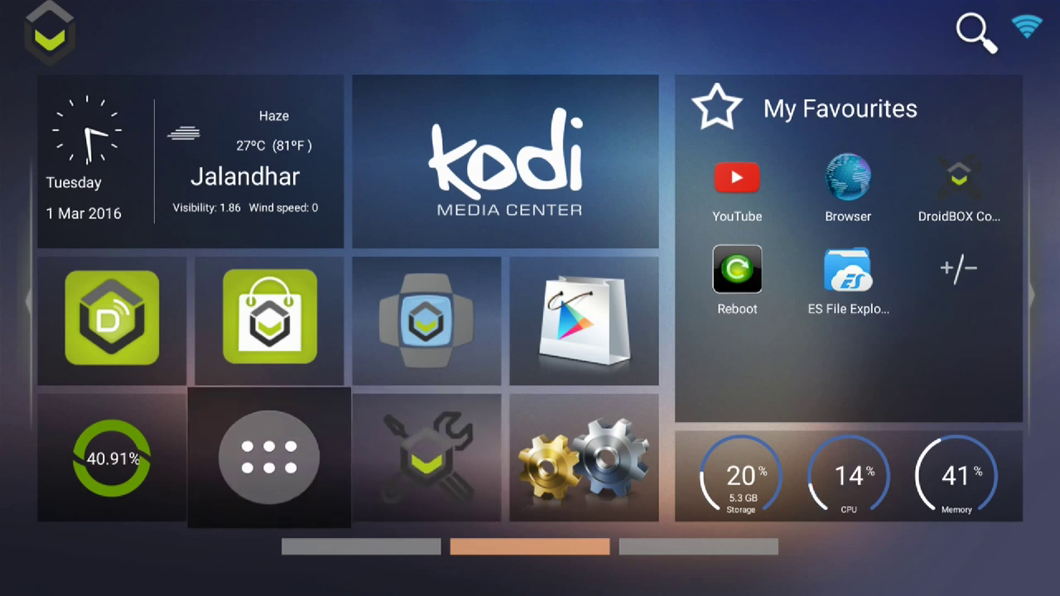
{"action": "key", "text": "Return"}
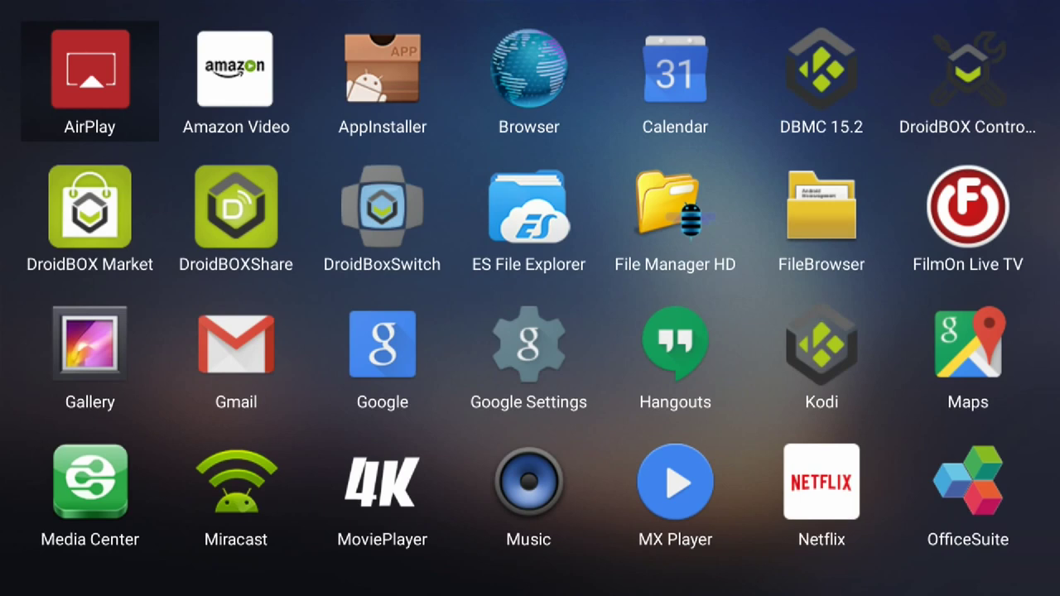
Step: Select ES File Explorer in the app grid and launch it
{"action": "key", "text": "Right"}
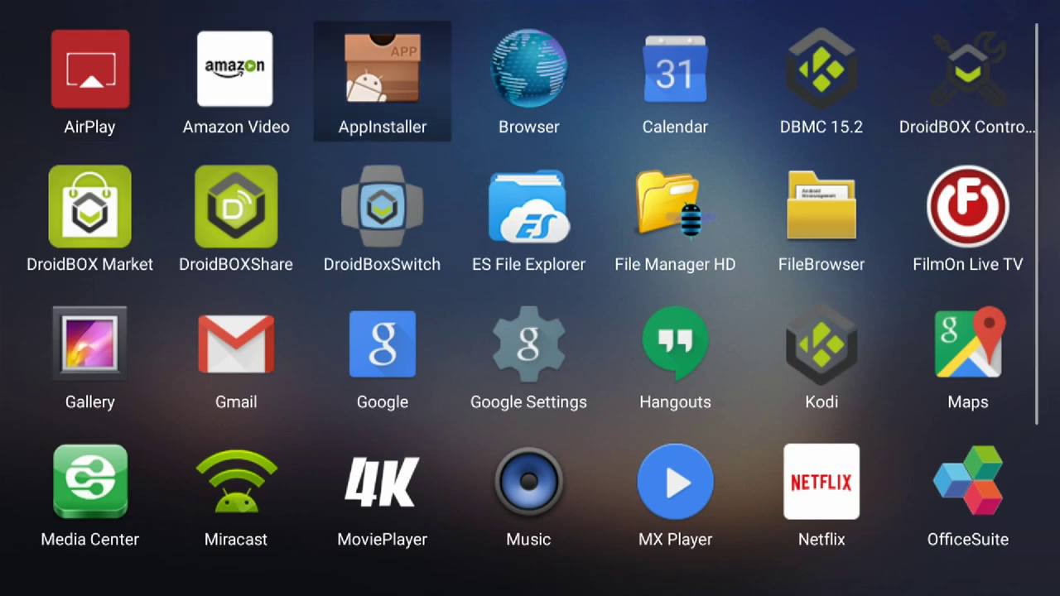
{"action": "key", "text": "Right"}
{"action": "key", "text": "Right"}
{"action": "key", "text": "Down"}
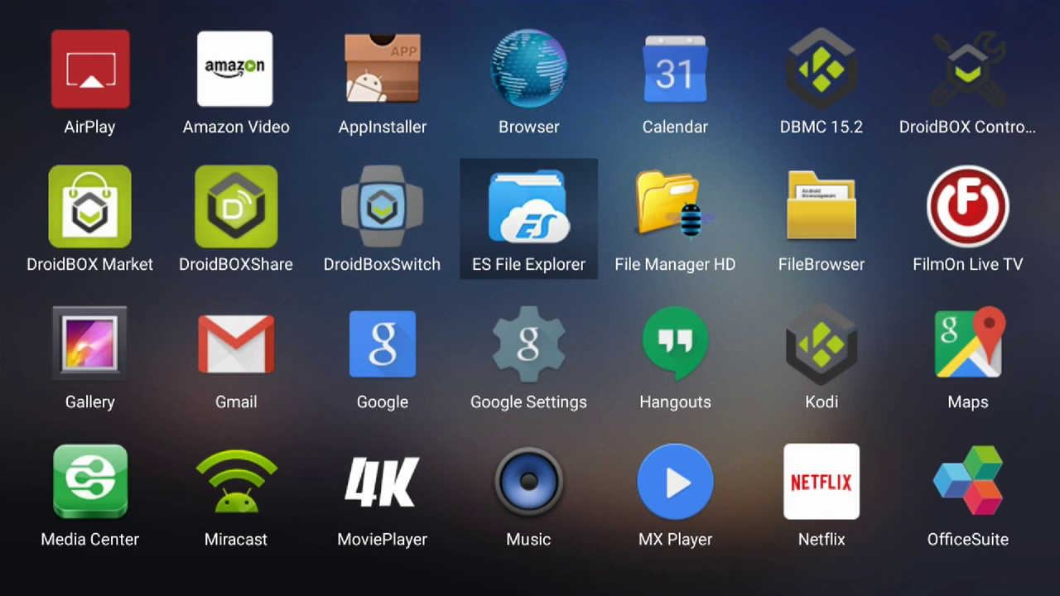
{"action": "key", "text": "Return"}
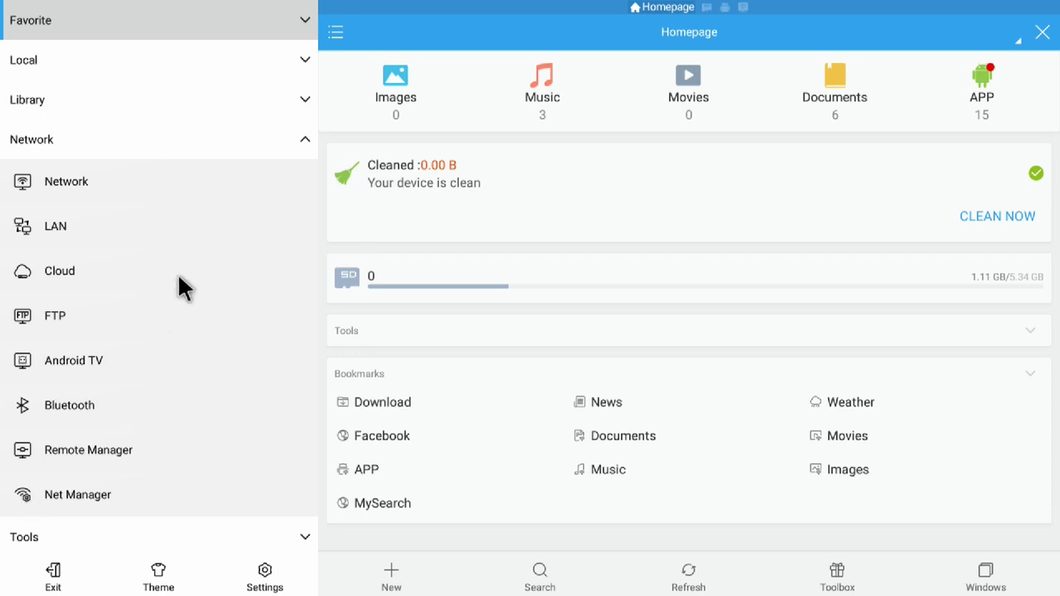
Step: Open the LAN page under Network and start a scan for shared computers
{"action": "left_click", "coordinate": [296, 141]}
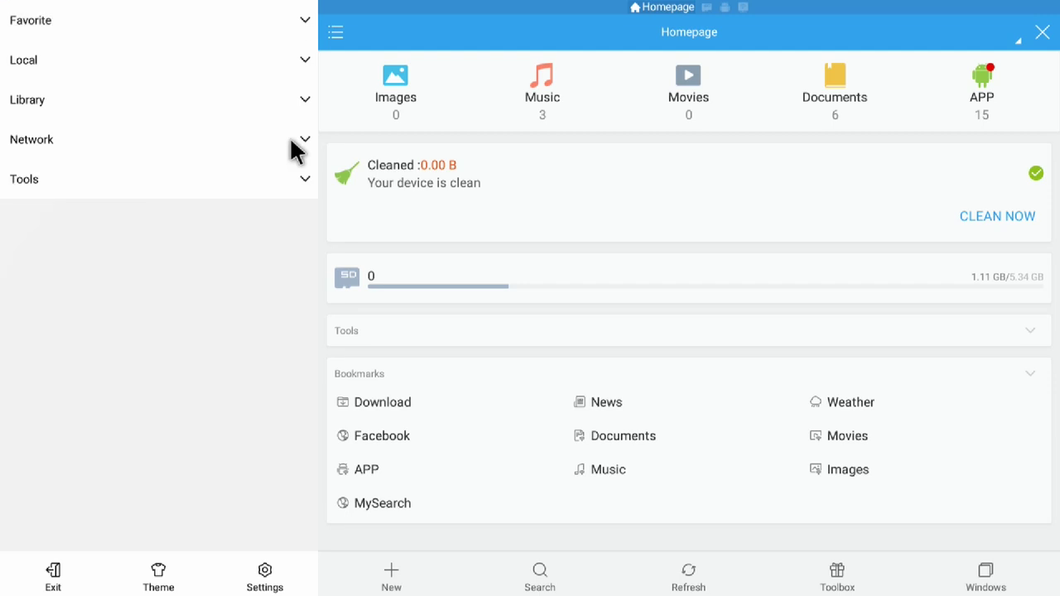
{"action": "left_click", "coordinate": [291, 141]}
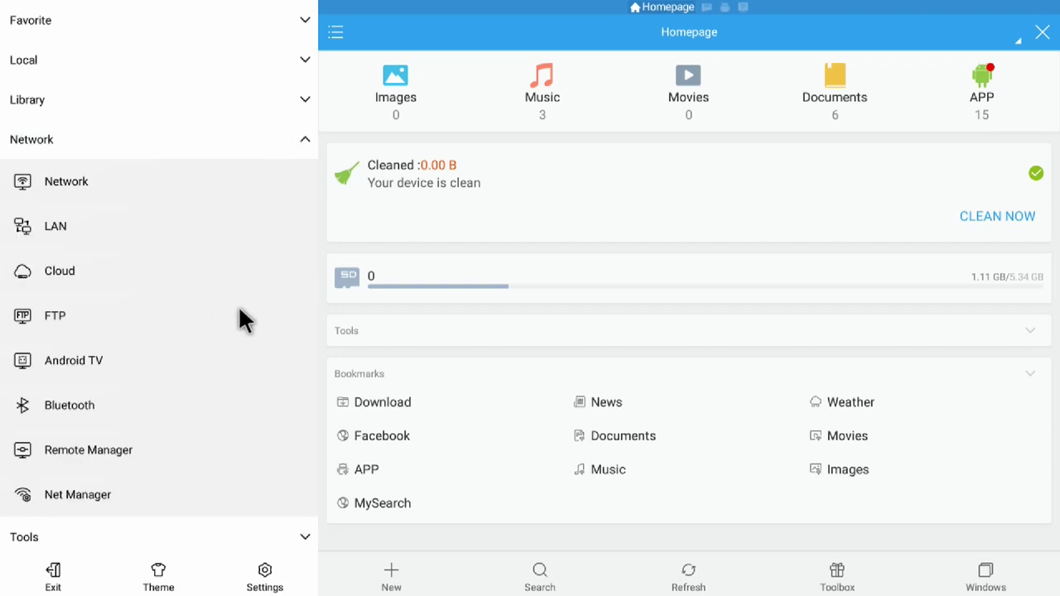
{"action": "left_click", "coordinate": [114, 237]}
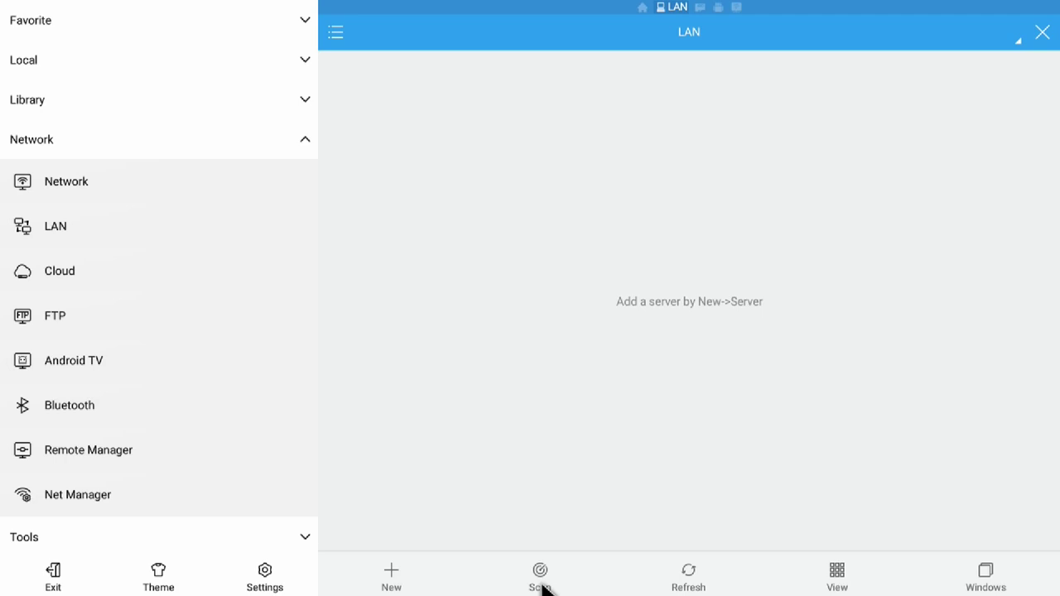
{"action": "left_click", "coordinate": [540, 579]}
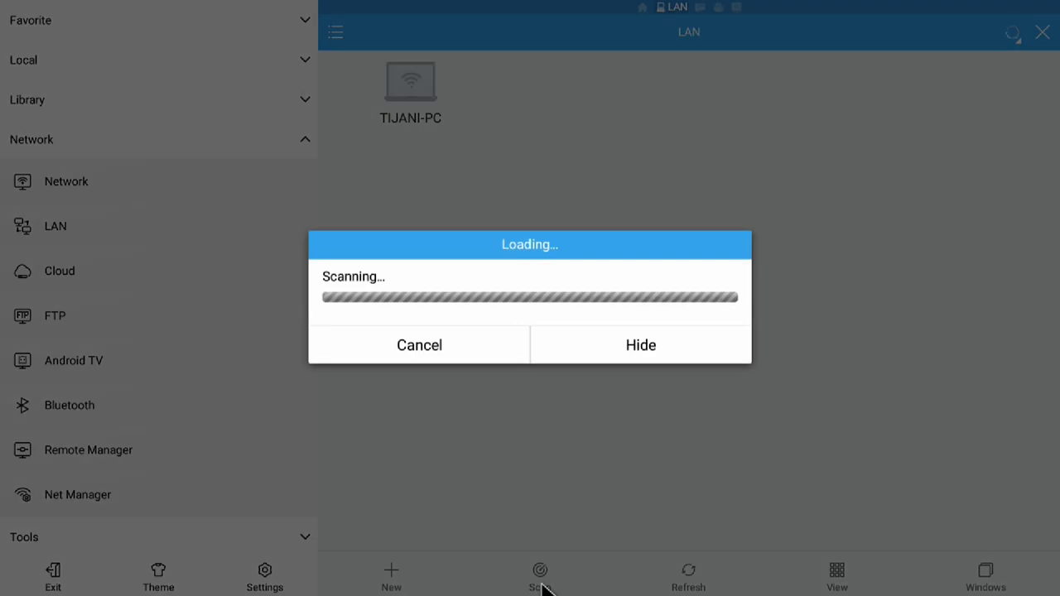
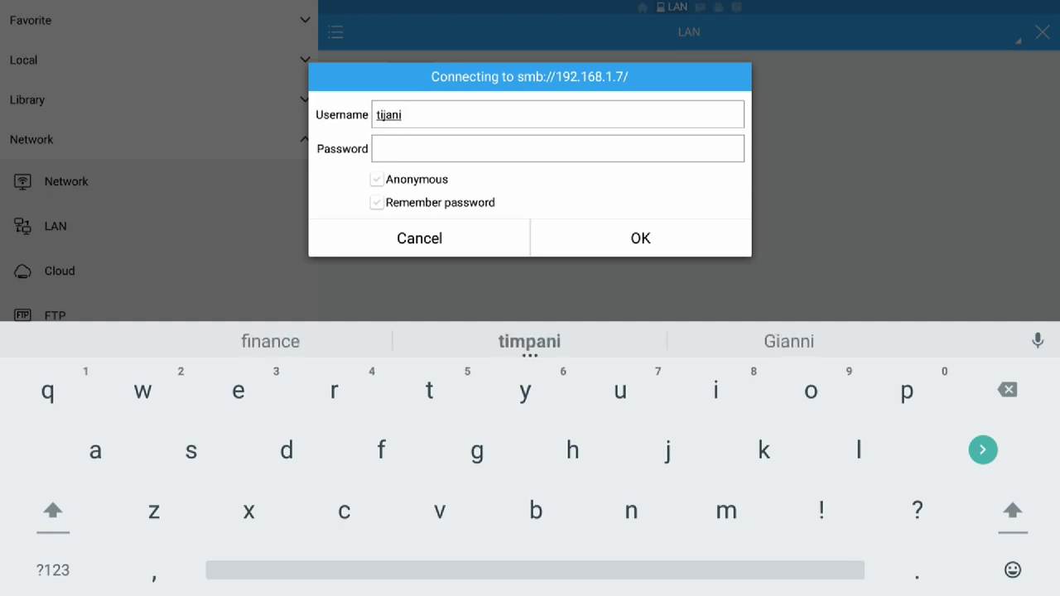
Step: Finish the username and enter the account password in the smb://192.168.1.7/ login prompt
{"action": "left_click", "coordinate": [406, 159]}
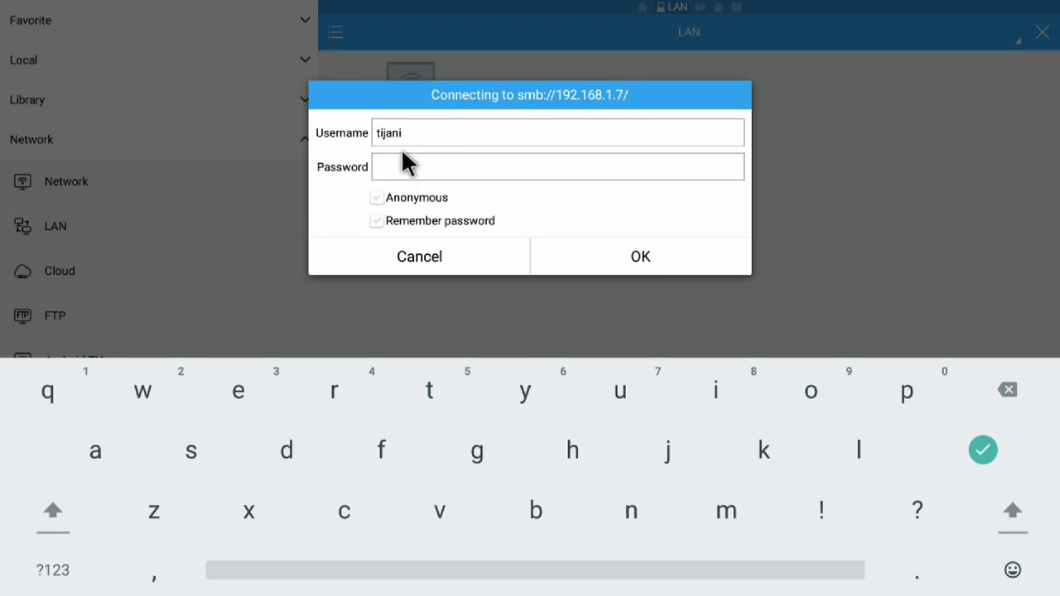
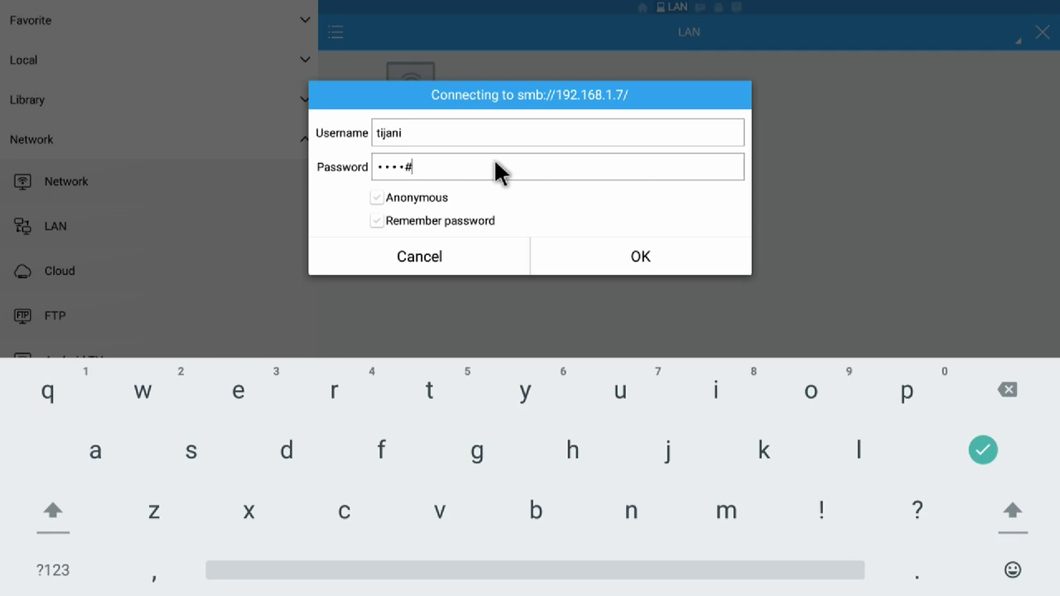
Step: Confirm the login to list the shares, including ADMIN$, C$, Media Files, Movies, Pictures and Users
{"action": "left_click", "coordinate": [628, 248]}
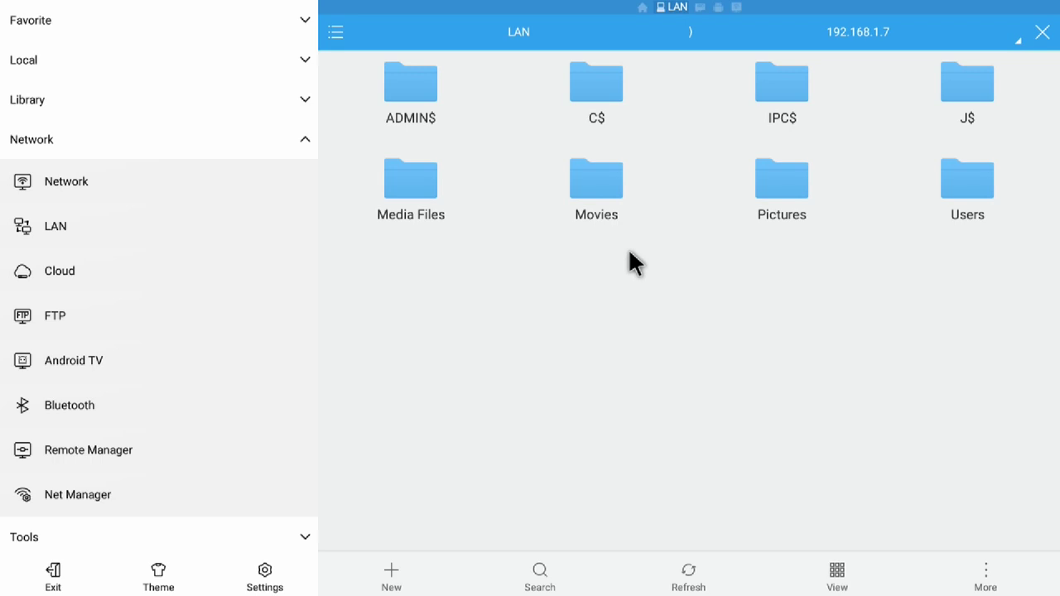
{"action": "key", "text": "Down"}
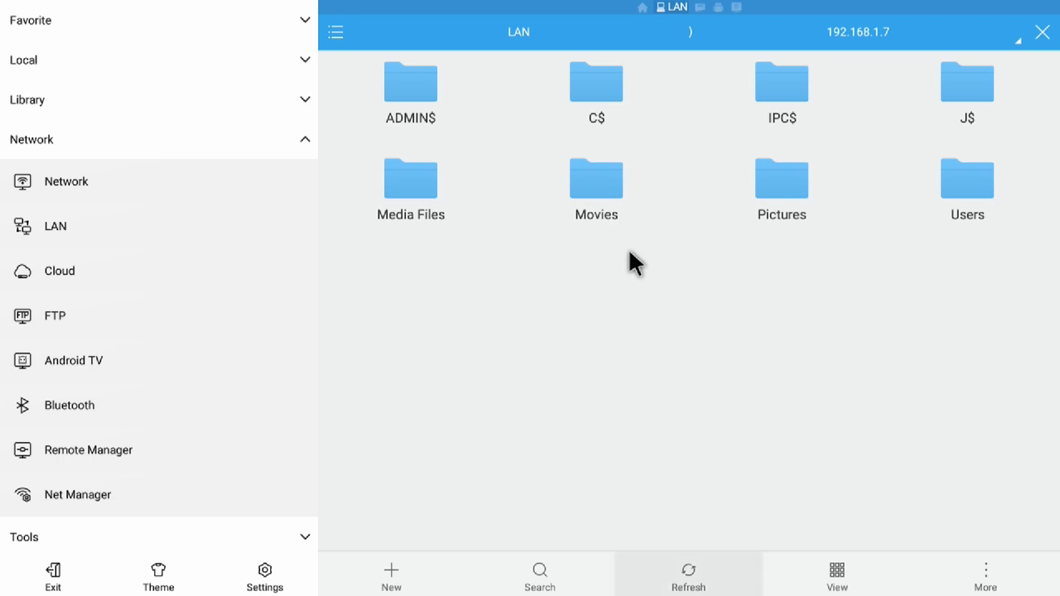
{"action": "key", "text": "Left"}
{"action": "key", "text": "Right"}
{"action": "key", "text": "Right"}
{"action": "key", "text": "Up"}
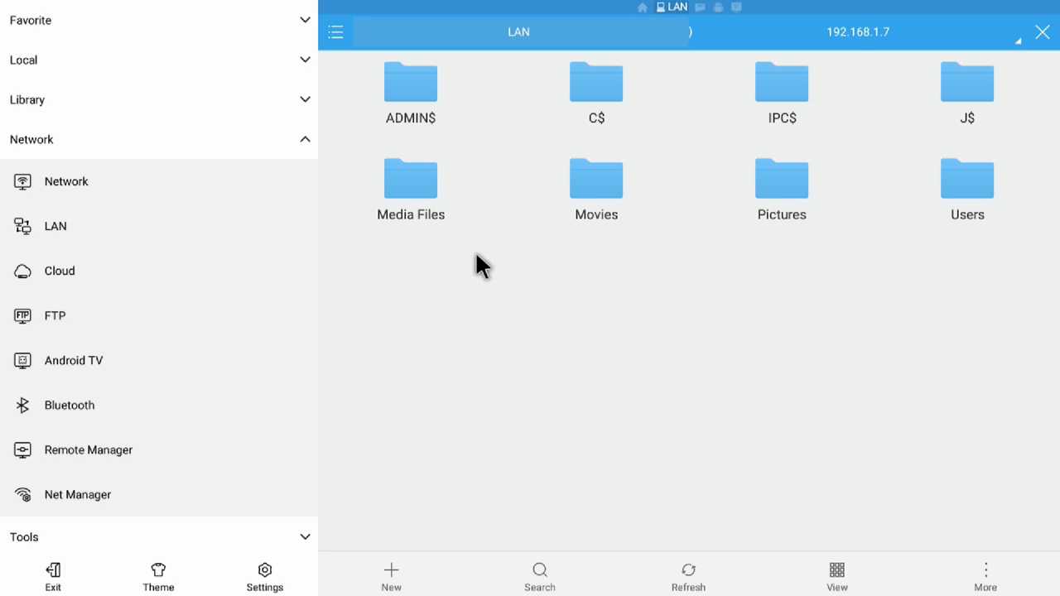
Step: Open Media Files, then the movie folder, and launch the Bridge of Spies video file
{"action": "left_click", "coordinate": [427, 187]}
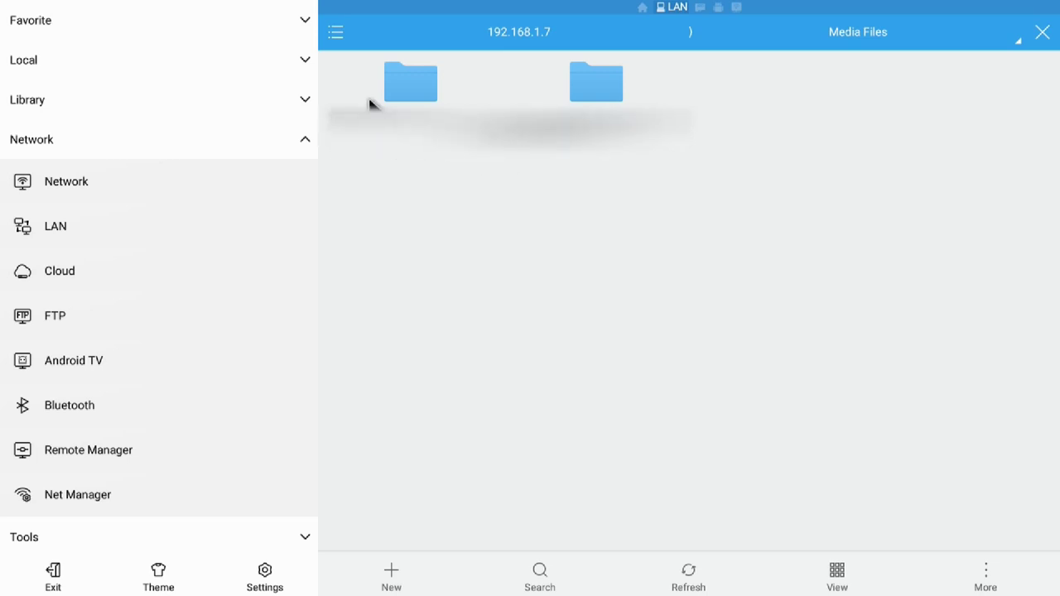
{"action": "left_click", "coordinate": [405, 97]}
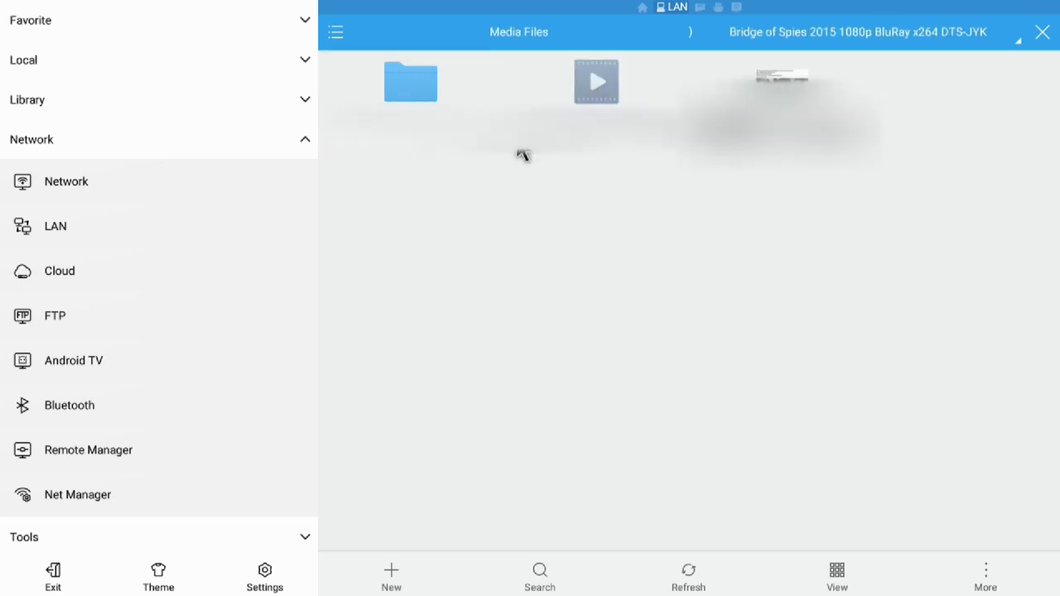
{"action": "left_click", "coordinate": [599, 92]}
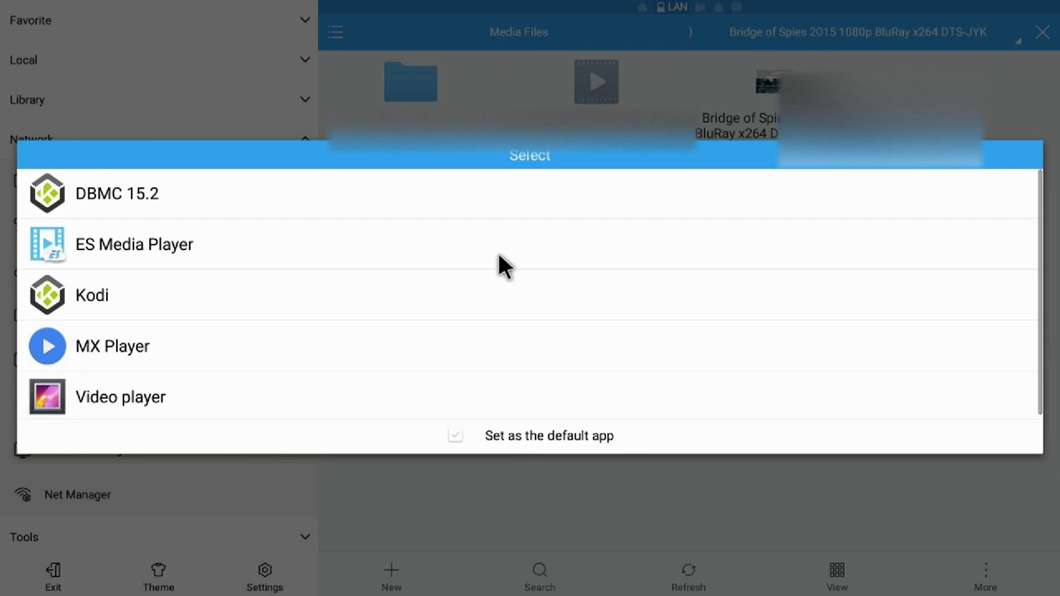